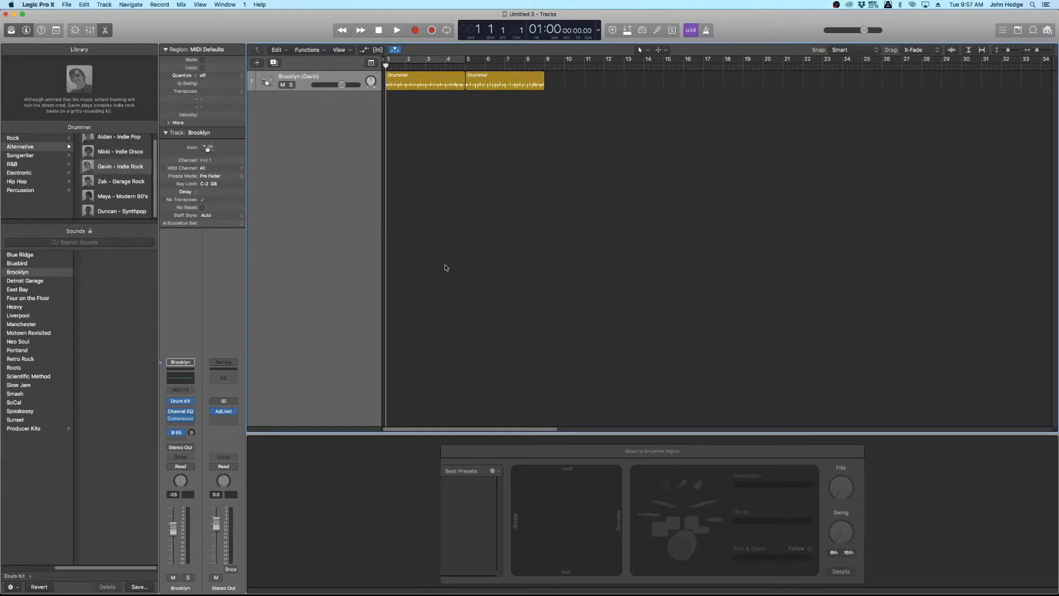
Step: Play the two Drummer regions from bar 1 to hear the Brooklyn kit
left_click(385, 67)
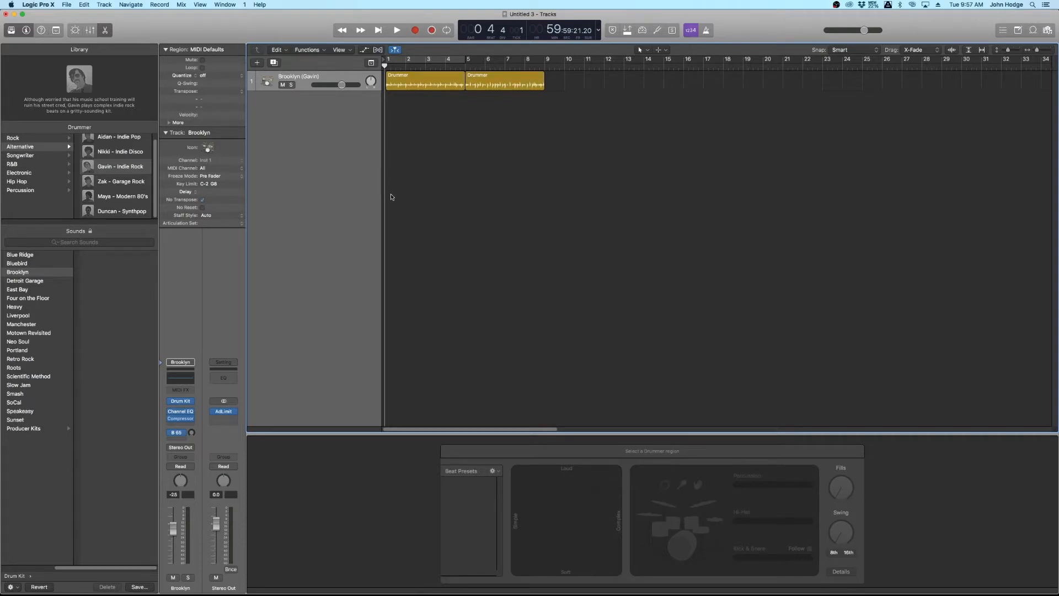
key("space")
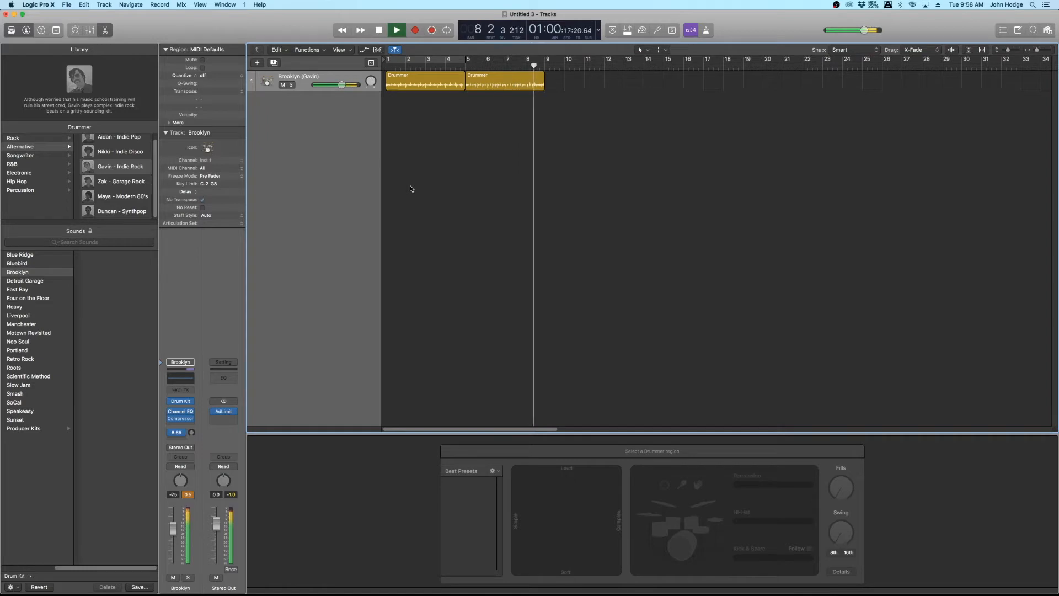
key("space")
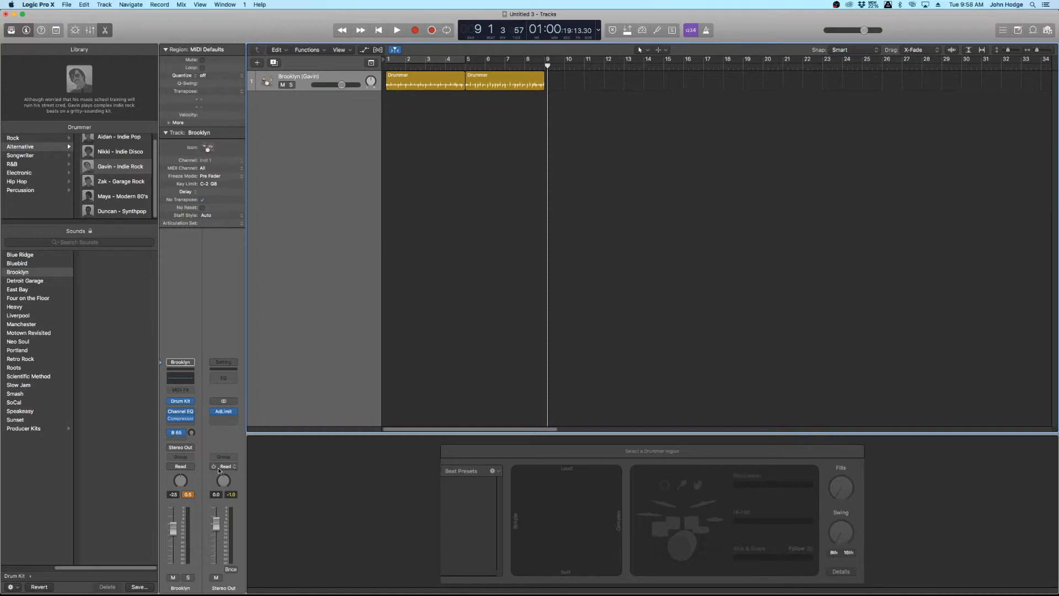
Step: Reset the Brooklyn channel's peak reading, lower its volume to -3.0 dB and select the track
left_click(191, 495)
left_click_drag(173, 531, 173, 535)
left_click(320, 78)
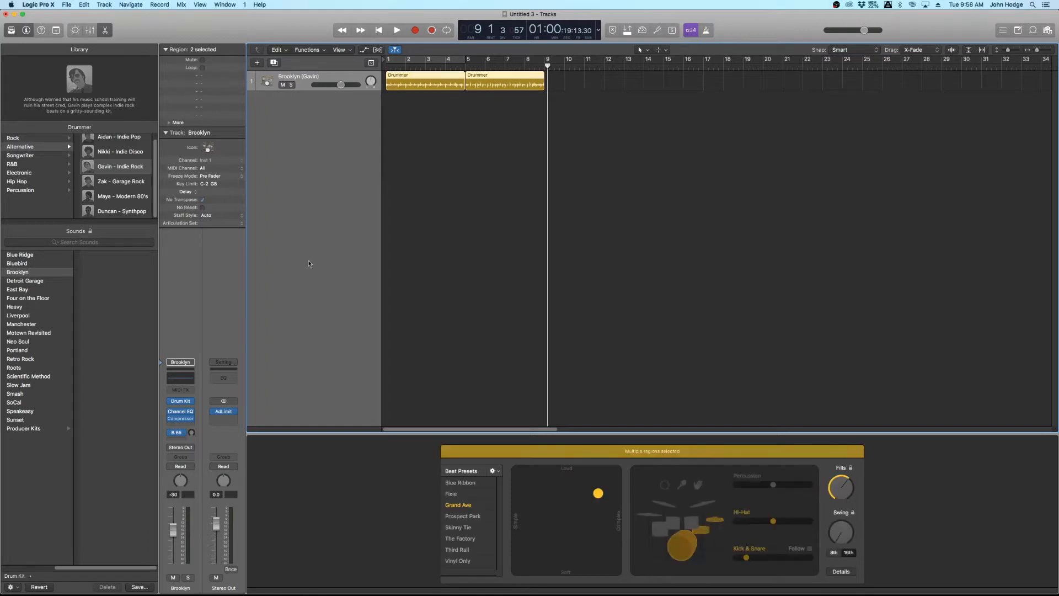
Step: Inspect the Brooklyn track's Channel EQ and Compressor, playing the drums from the start with the Compressor in view
mouse_move(181, 415)
left_click(181, 411)
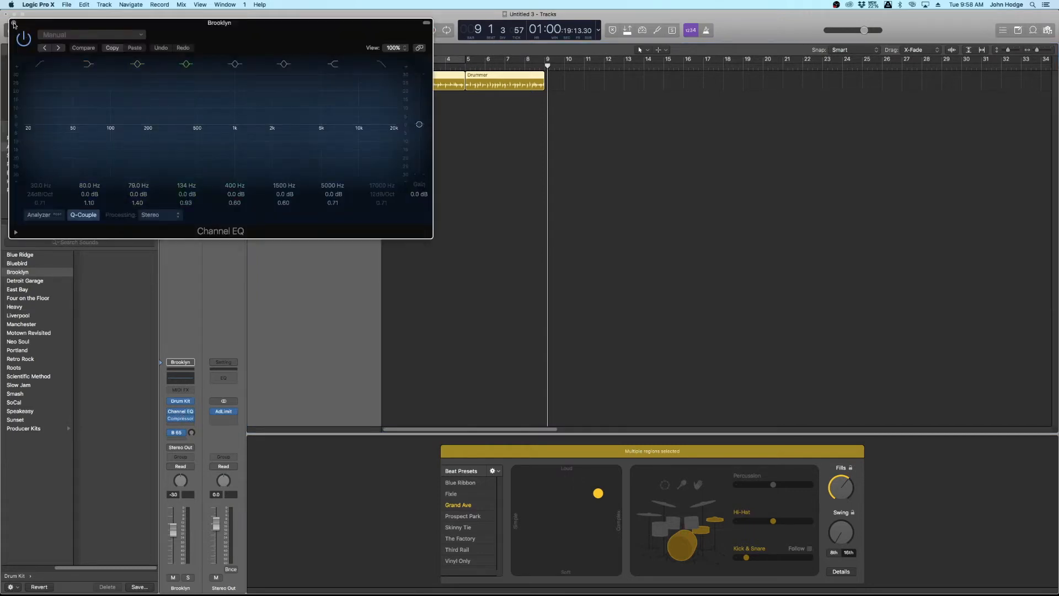
left_click(14, 24)
left_click(180, 419)
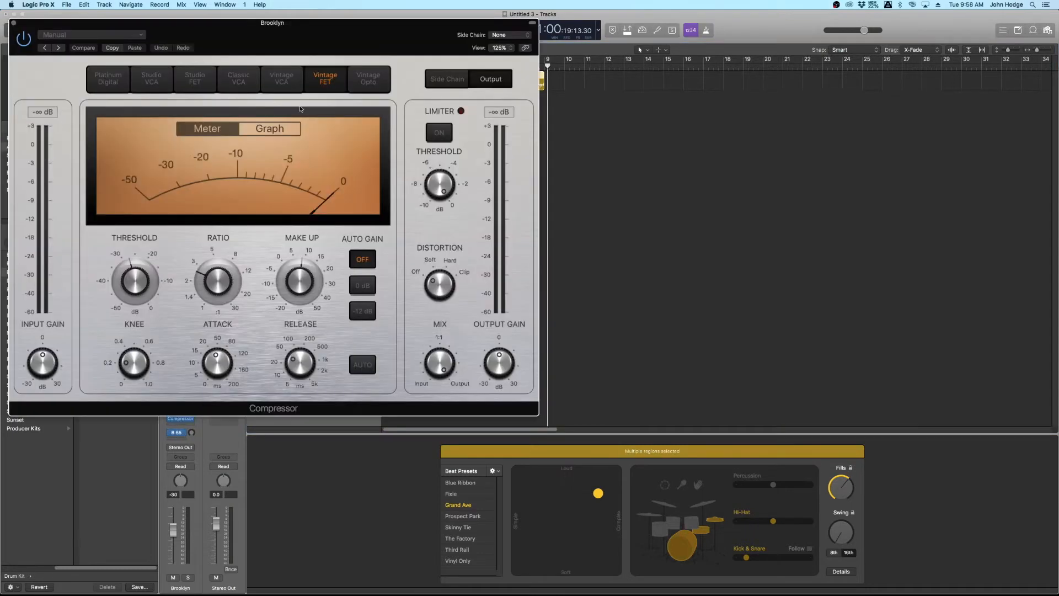
left_click_drag(345, 34, 679, 178)
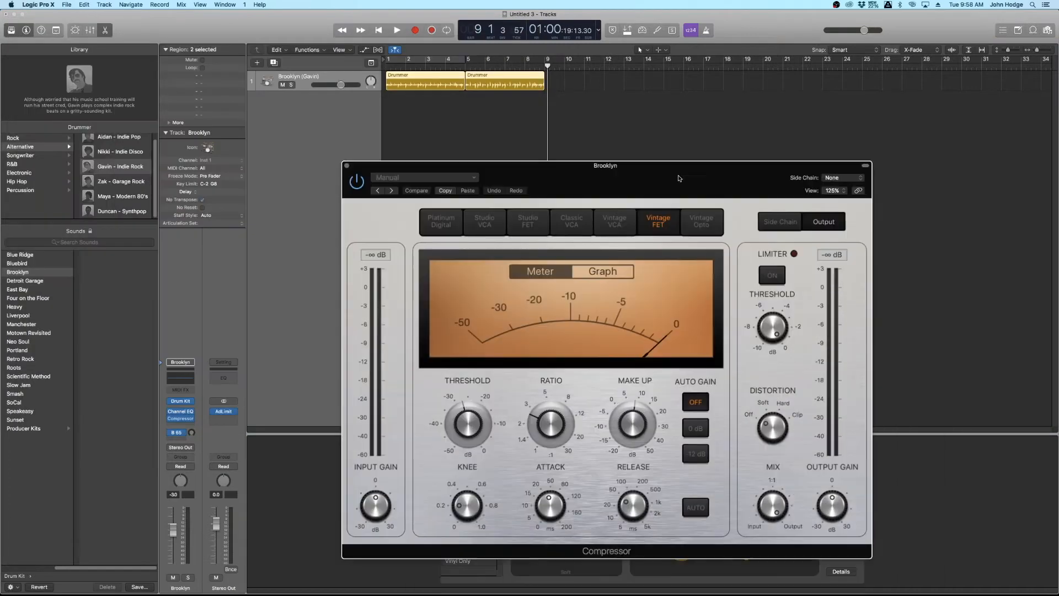
left_click(388, 68)
key("space")
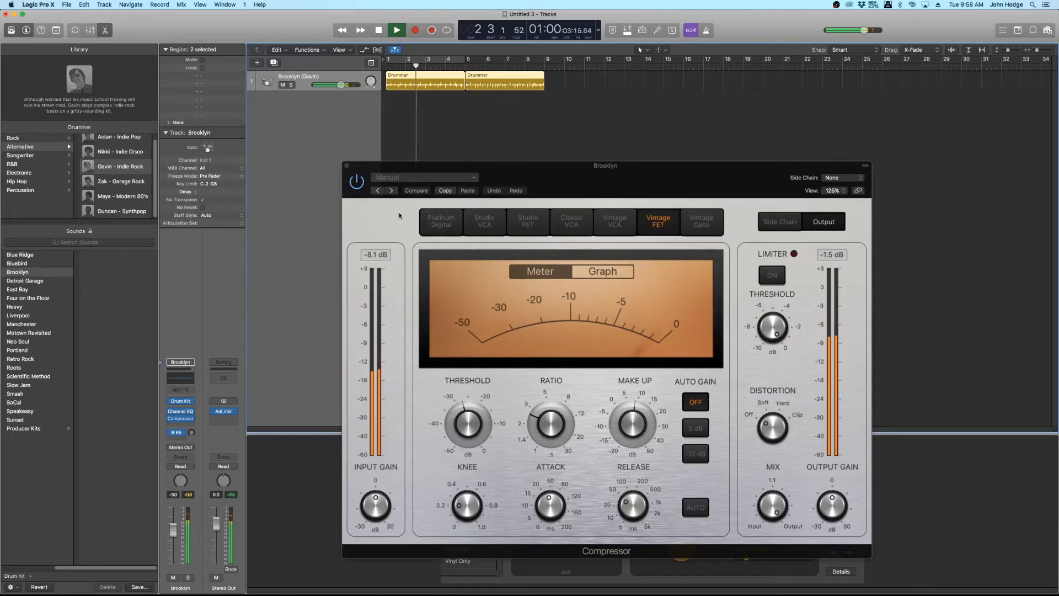
key("space")
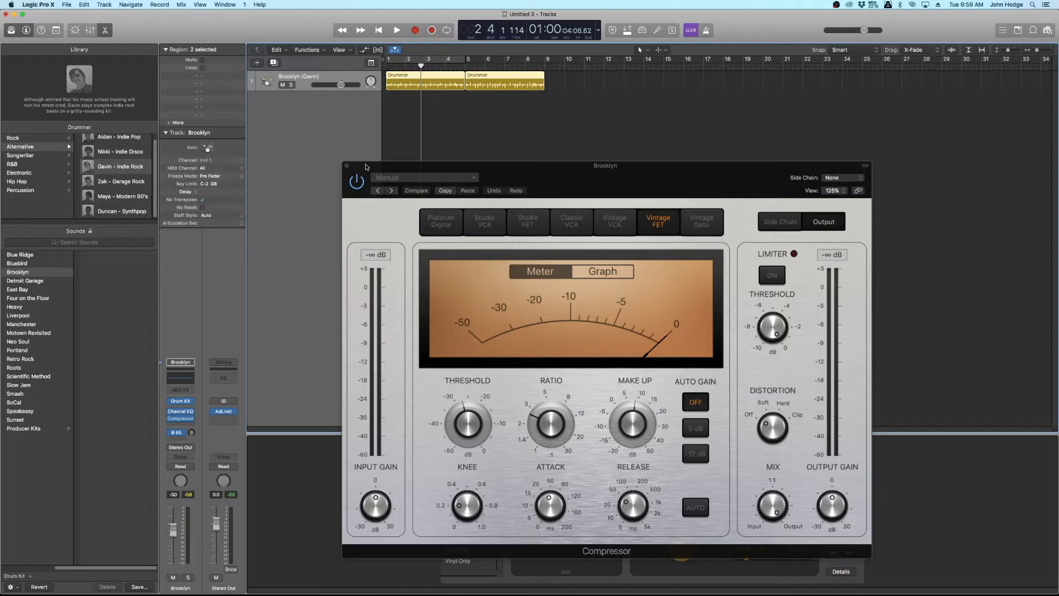
Step: Display the Brooklyn track's Channel EQ in place of the Compressor and turn on its Analyzer during playback
mouse_move(180, 414)
left_click(181, 411)
left_click_drag(357, 170, 462, 270)
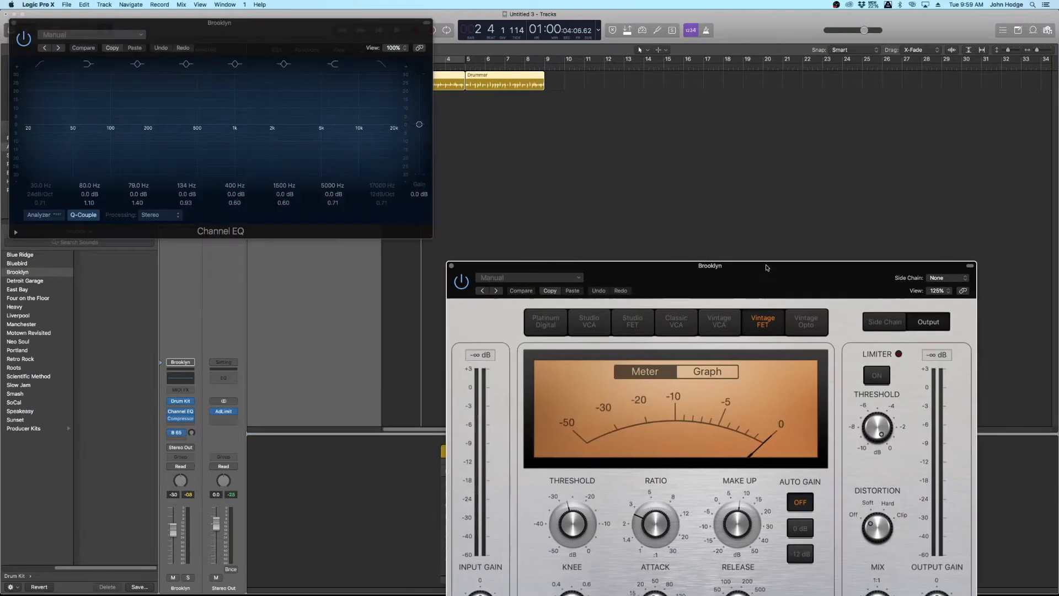
left_click(451, 266)
left_click_drag(327, 38, 559, 231)
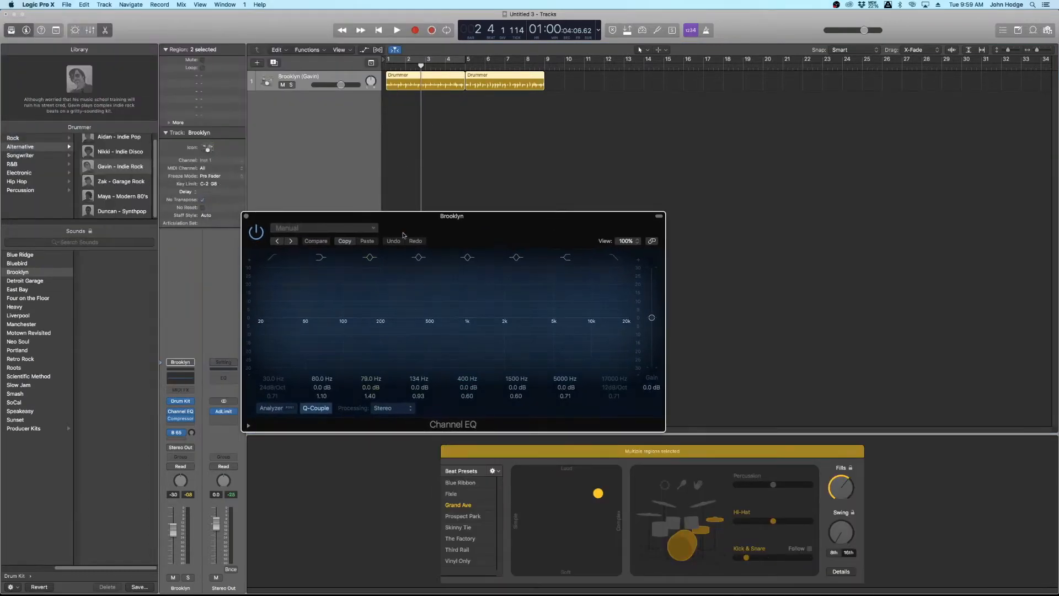
key("space")
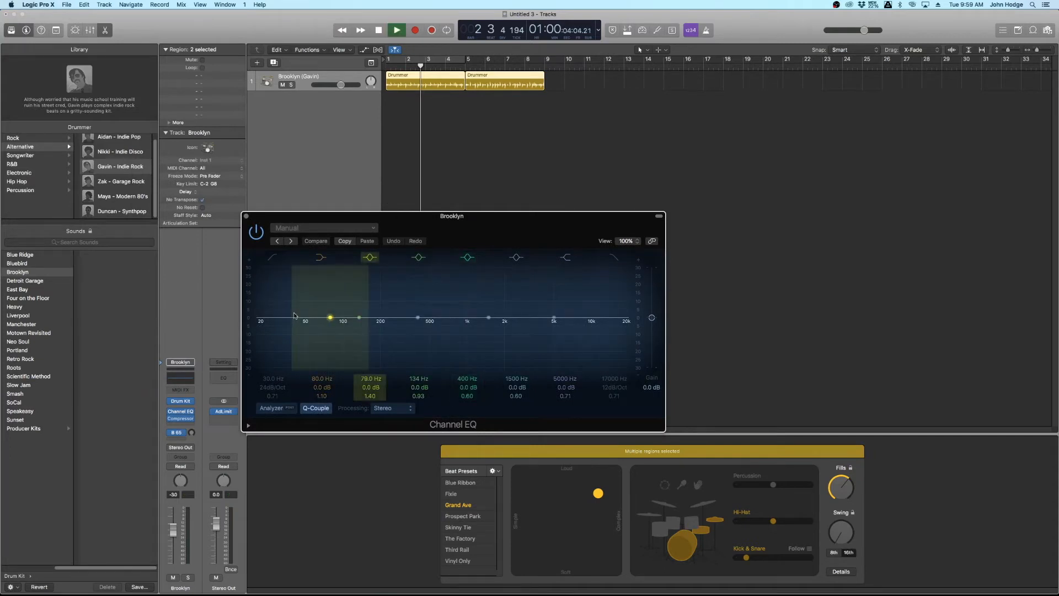
left_click(274, 408)
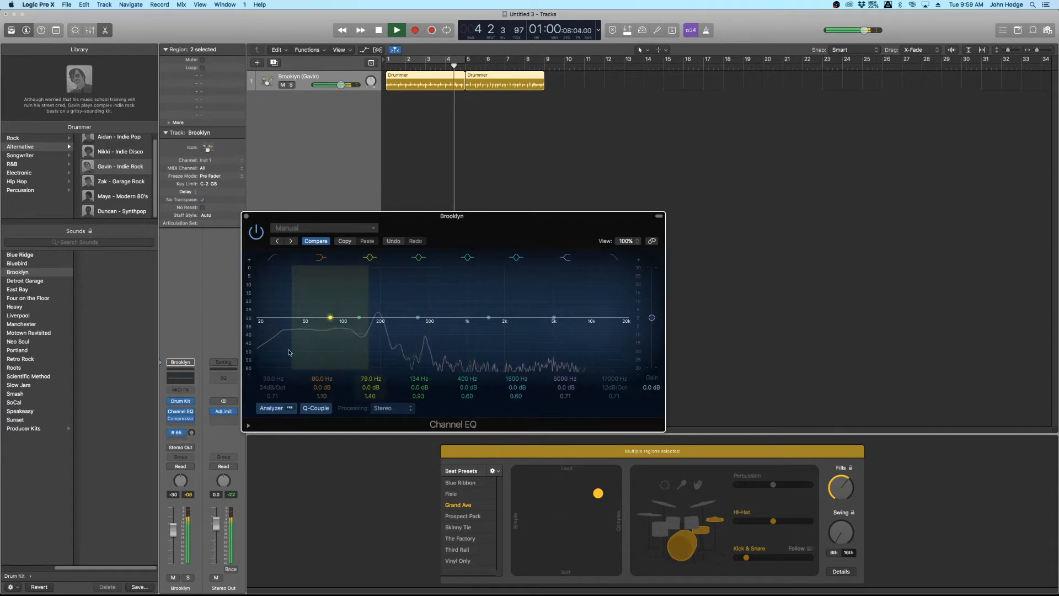
key("space")
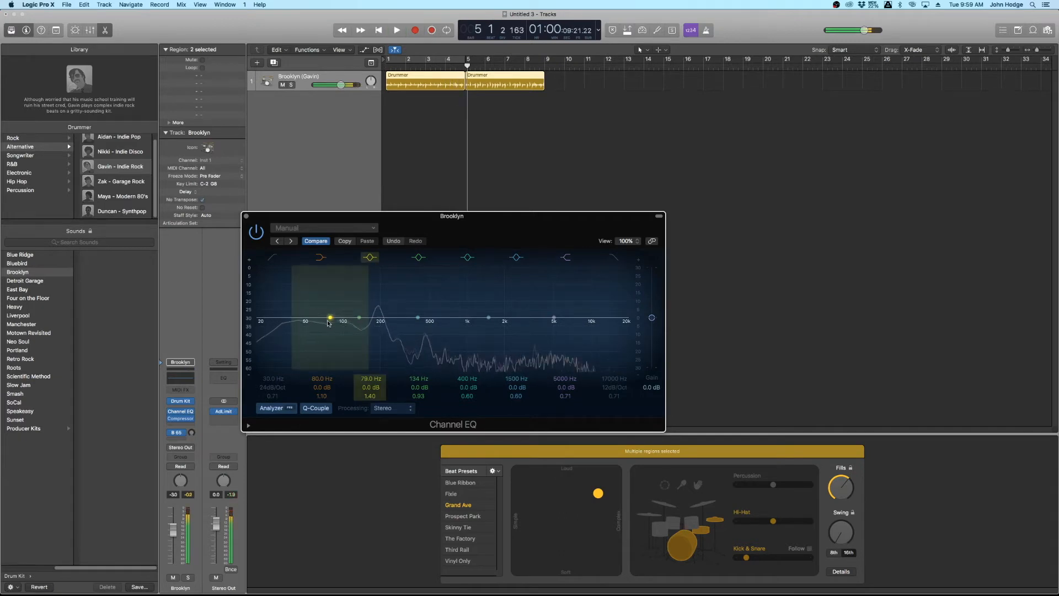
Step: Sweep the EQ's first bell band, cut about 5 dB at 98 Hz, and compare the sound with the band bypassed
left_click_drag(330, 320, 339, 301)
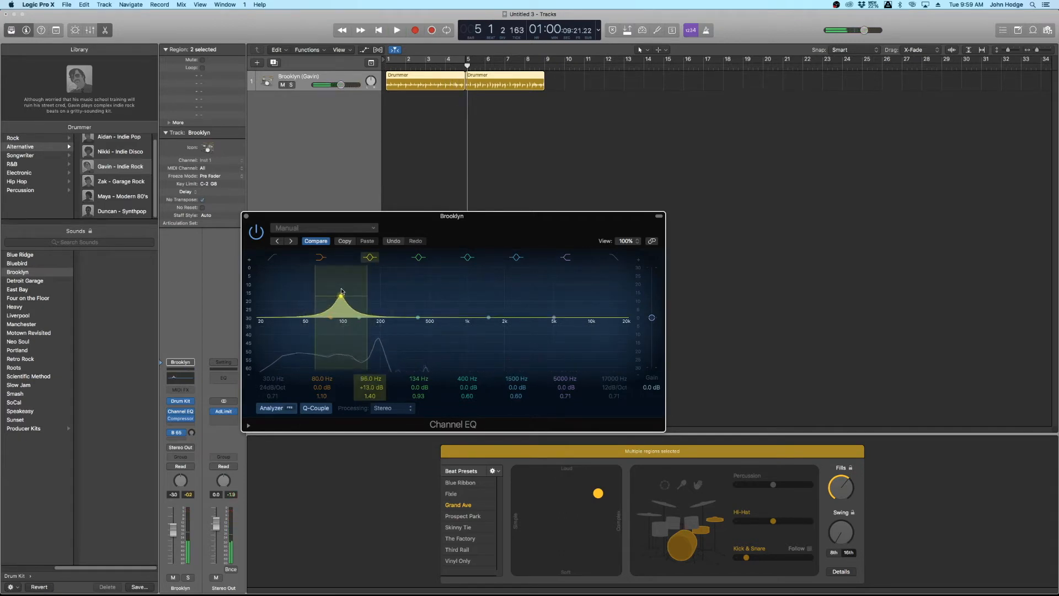
key("space")
left_click_drag(341, 293, 342, 341)
left_click(369, 259)
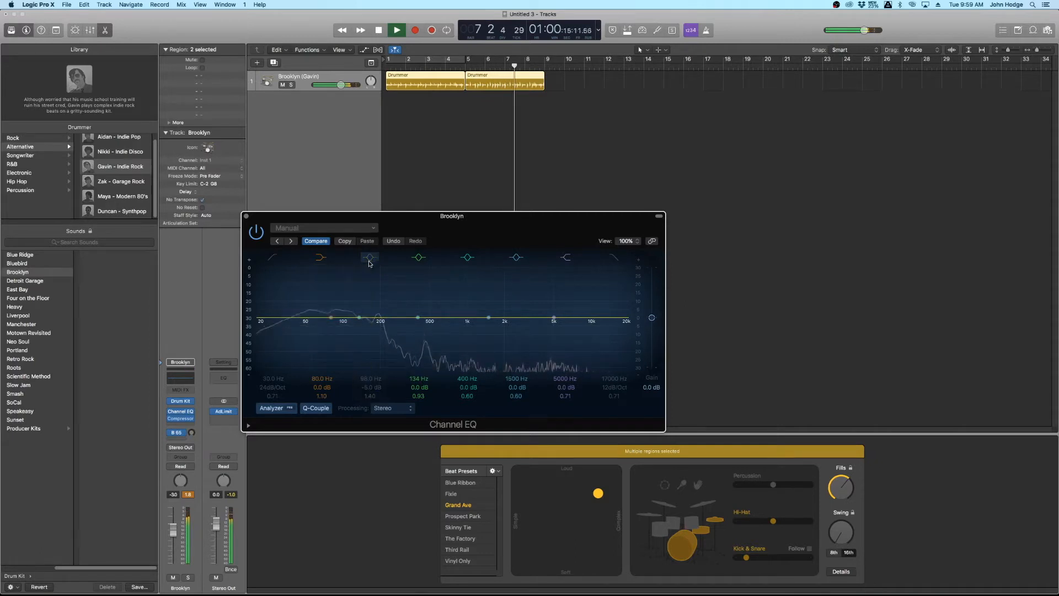
left_click(370, 258)
key("space")
Step: Boost the EQ's low shelf by about 7.5 dB at 52 Hz while listening from the start
left_click_drag(332, 314, 317, 296)
key("space")
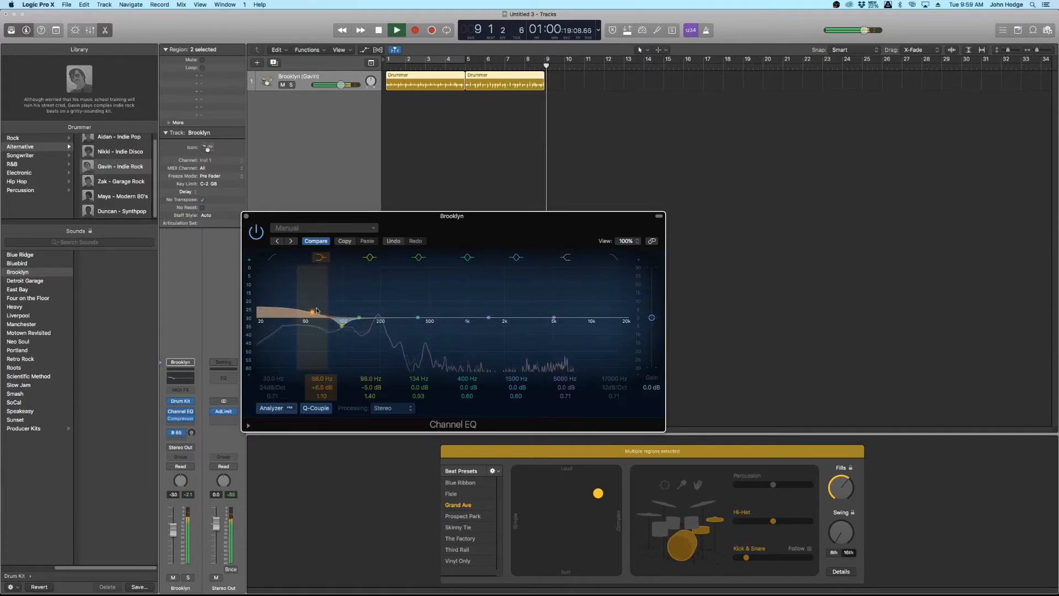
left_click_drag(313, 309, 308, 307)
key("Return")
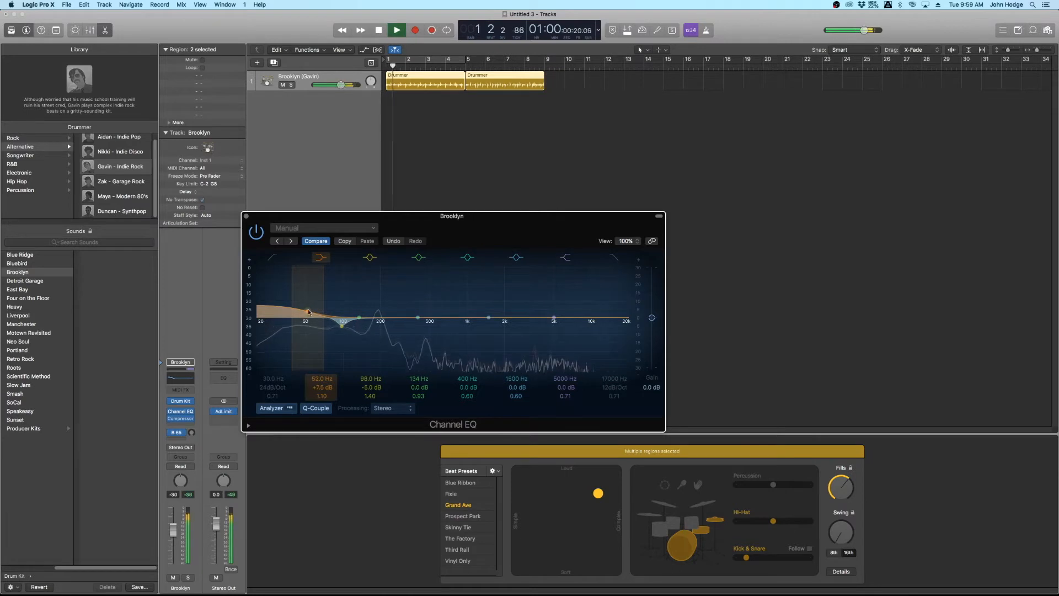
Step: Enable the EQ's low cut band, set it to about 37 Hz and play the drums
key("space")
left_click(275, 258)
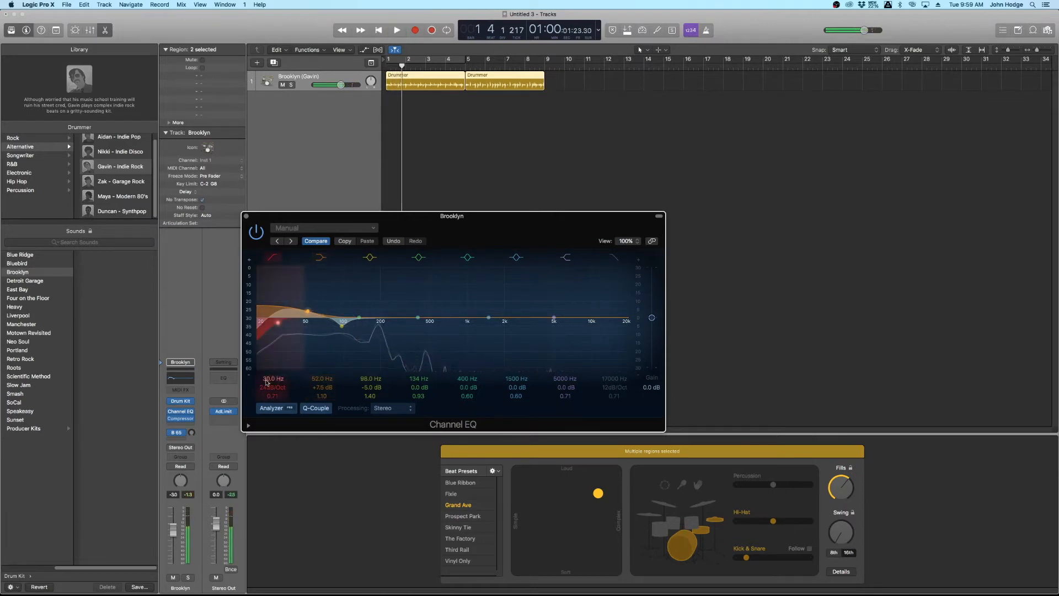
key("space")
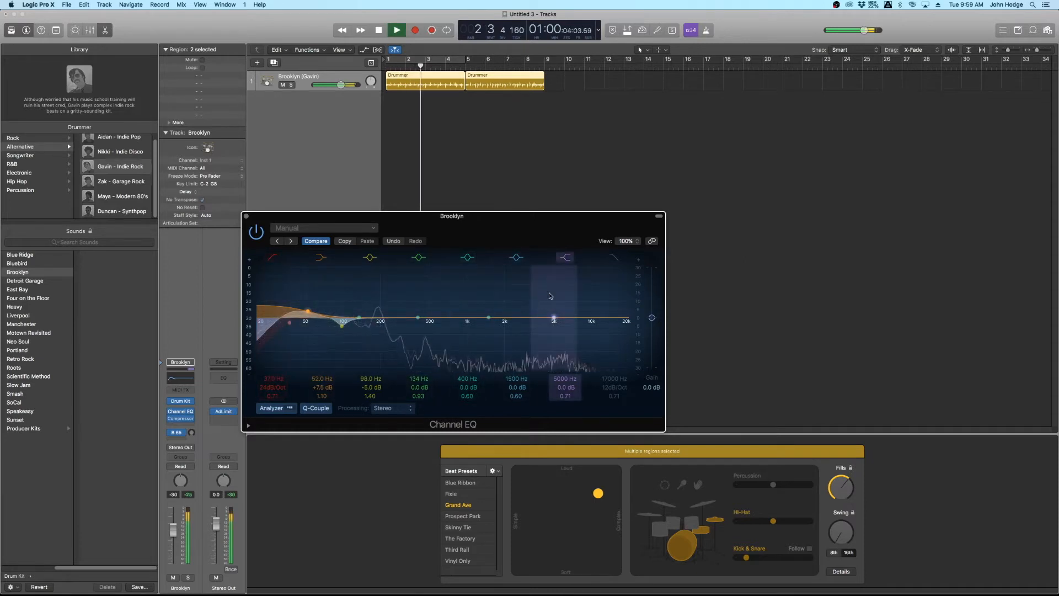
Step: Boost the EQ's high shelf by about 5 dB at 11000 Hz, listen to the drums and close the Channel EQ
key("space")
left_click_drag(554, 320, 591, 309)
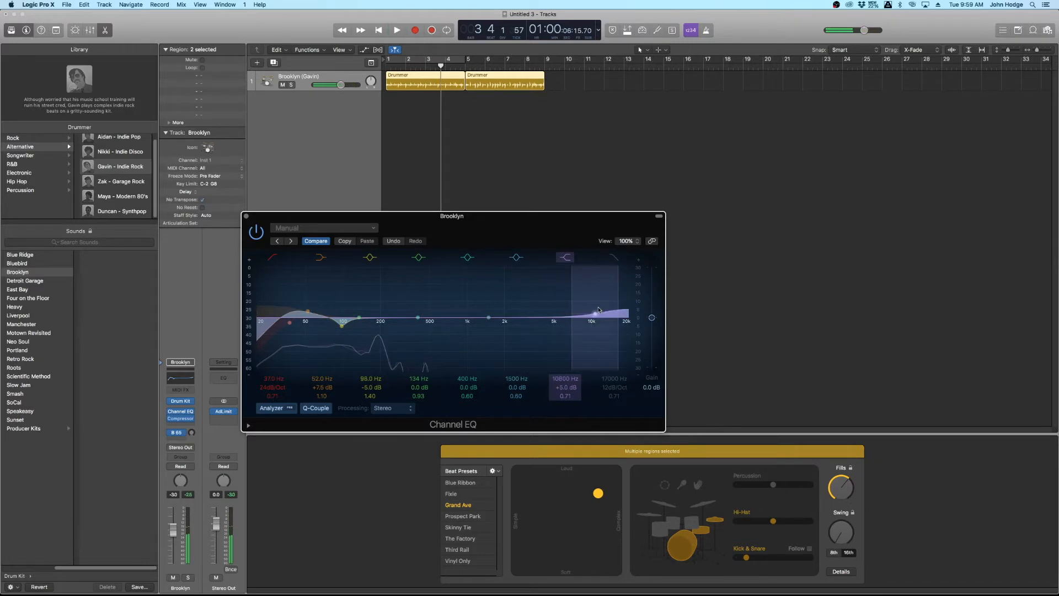
key("space")
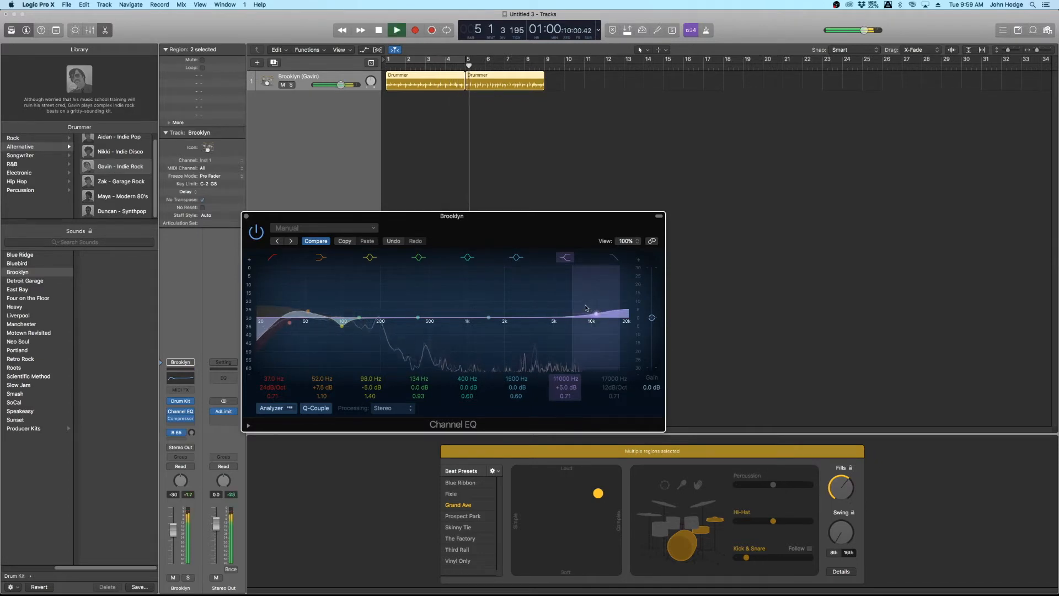
key("space")
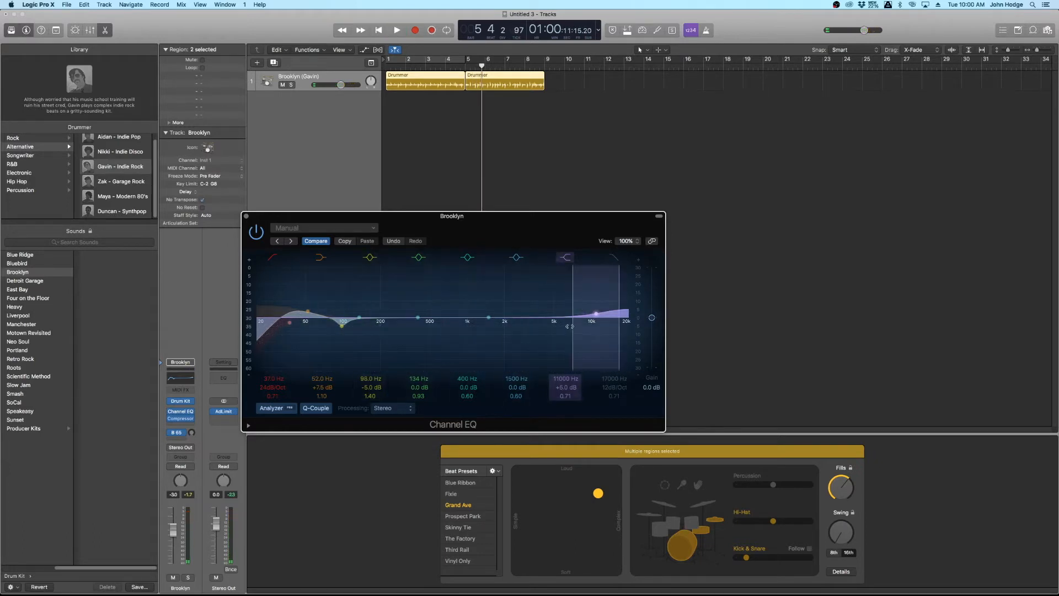
left_click(247, 216)
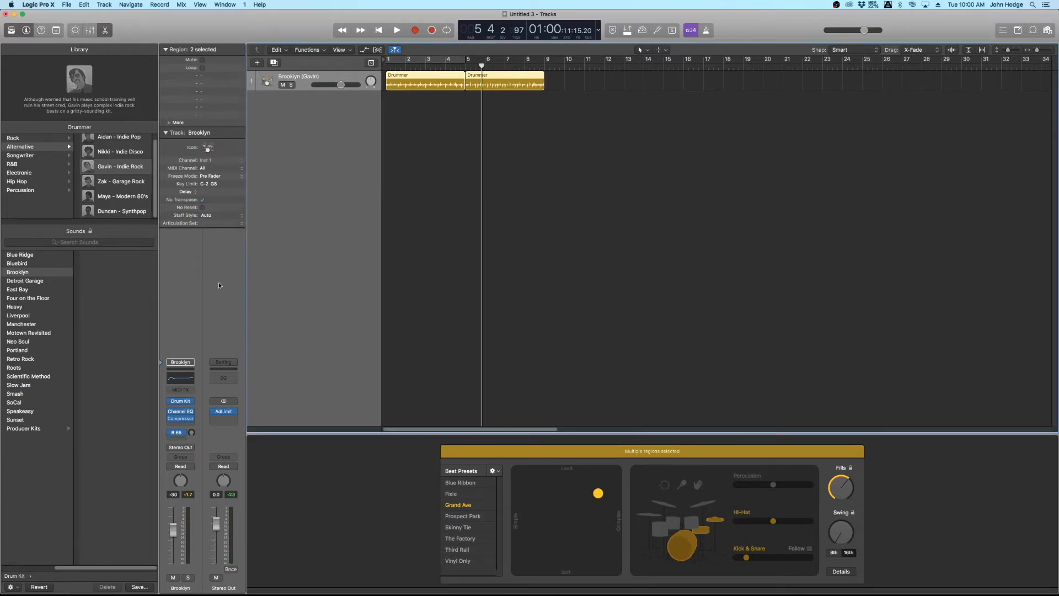
Step: Review the Brooklyn track's Compressor and its Channel EQ curve, closing each plug-in after viewing
left_click(180, 418)
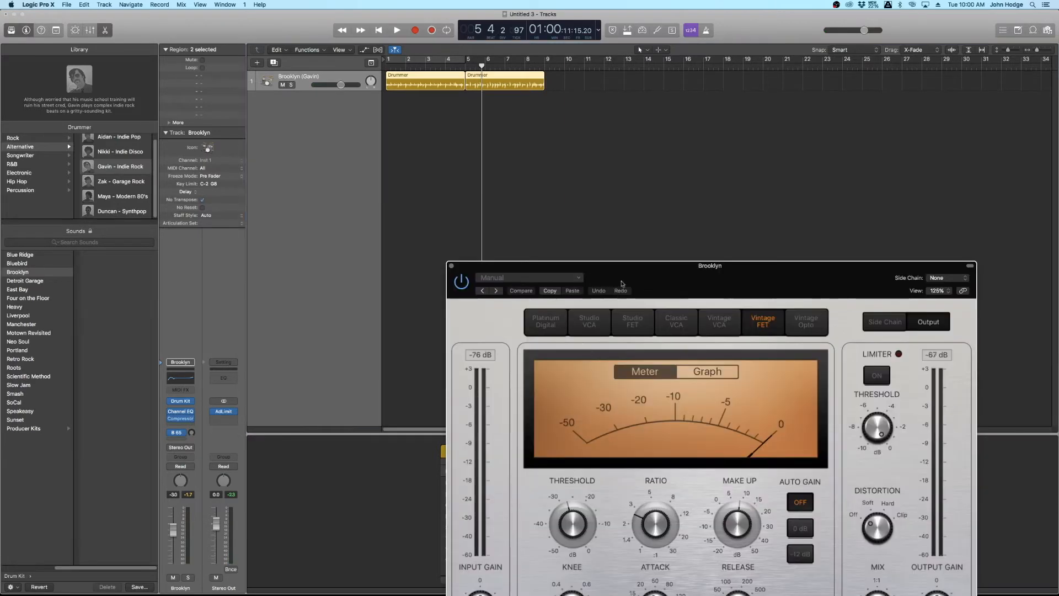
left_click_drag(628, 268, 663, 131)
left_click(487, 130)
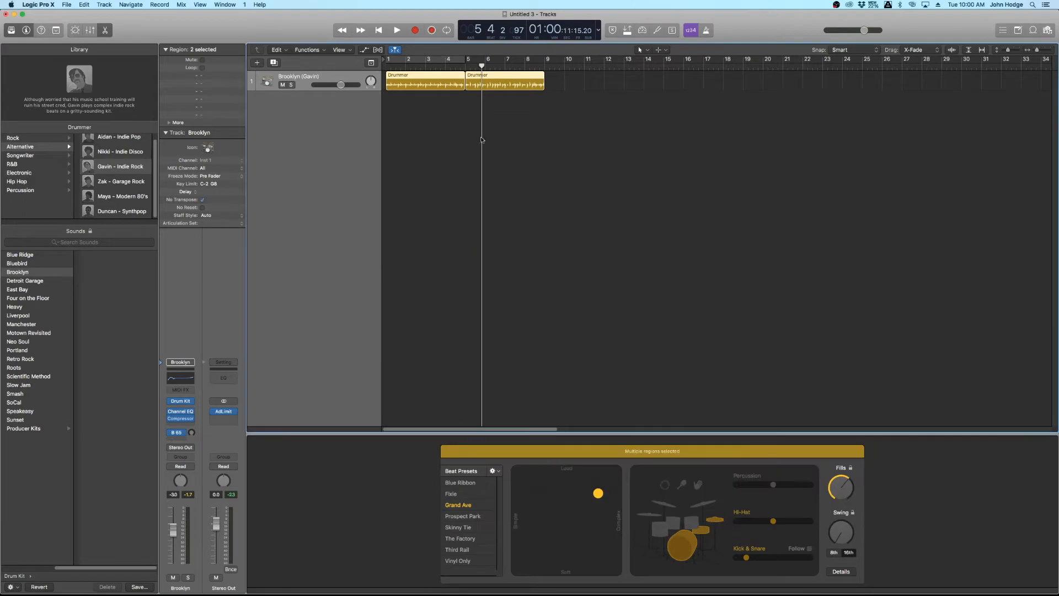
left_click(181, 378)
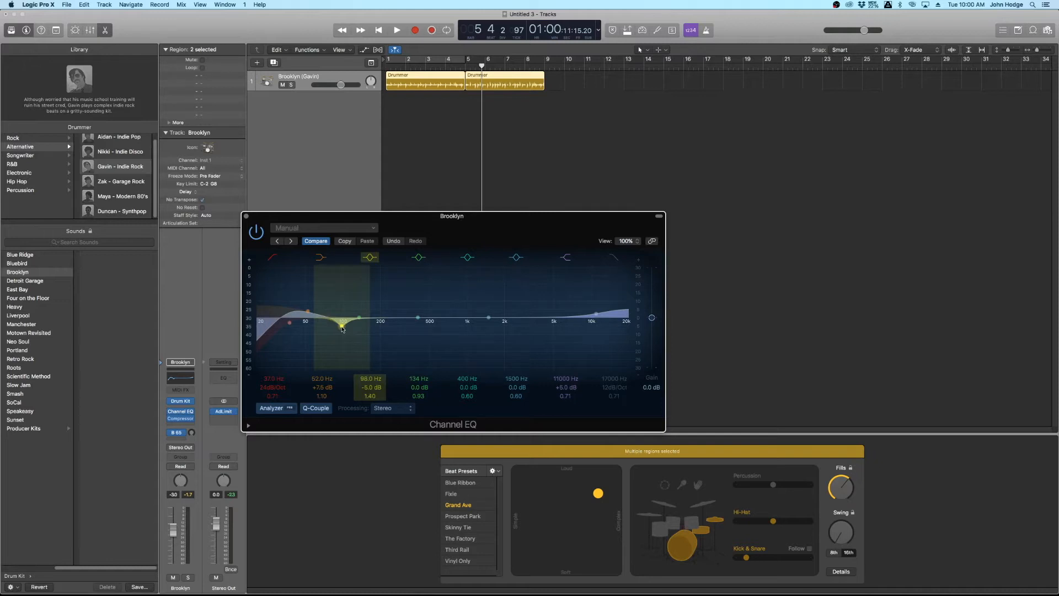
left_click(247, 216)
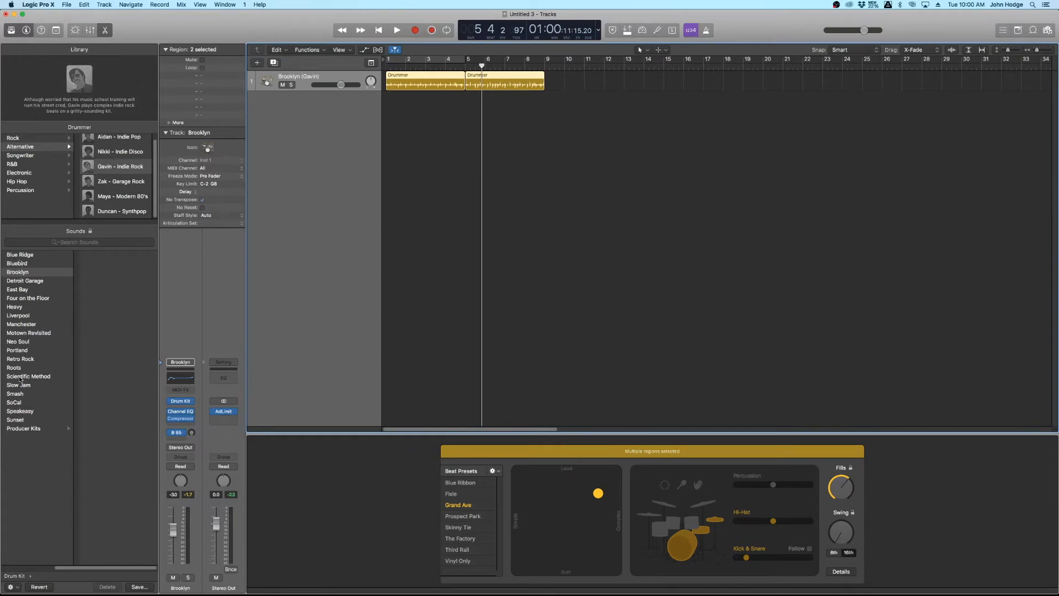
Step: Load the Brooklyn+ patch from the Producer Kits and hide the Library
left_click(41, 429)
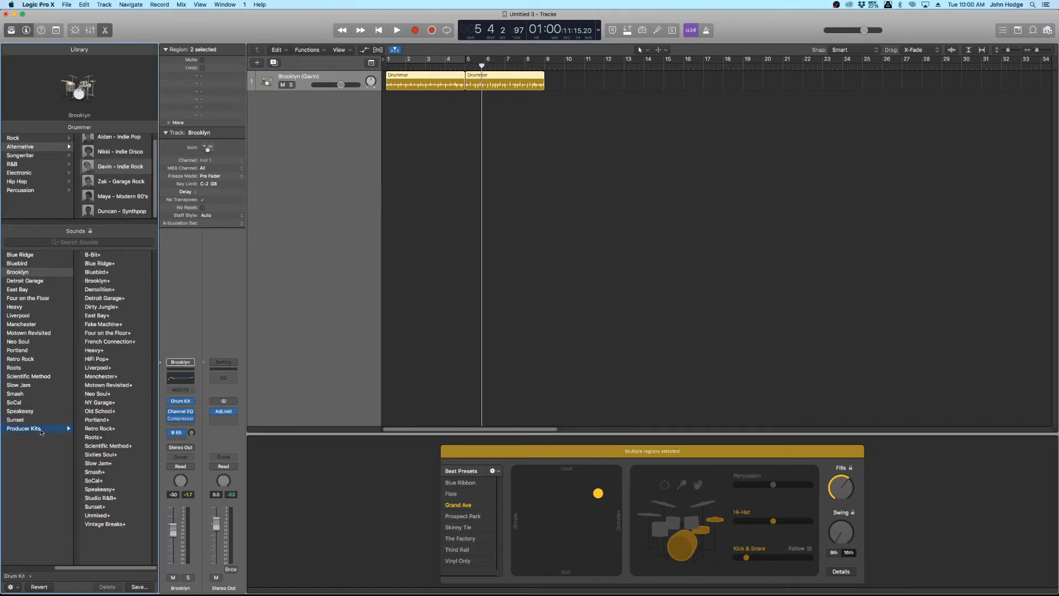
left_click(97, 281)
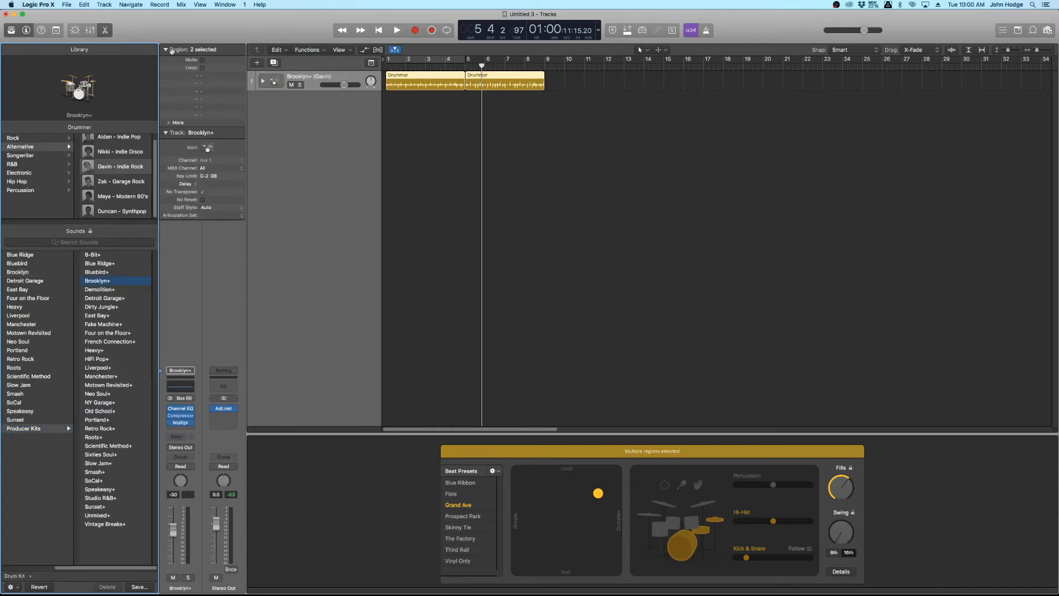
left_click(11, 30)
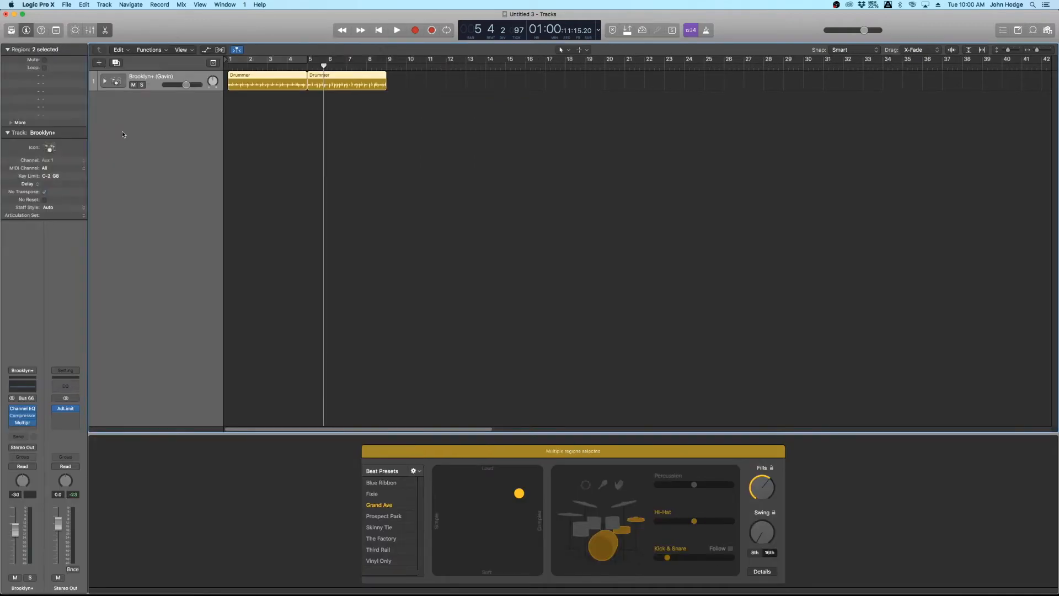
Step: Show the Mixer with the Brooklyn+ stack expanded into its individual drum channels, and return the playhead to the start
left_click(105, 81)
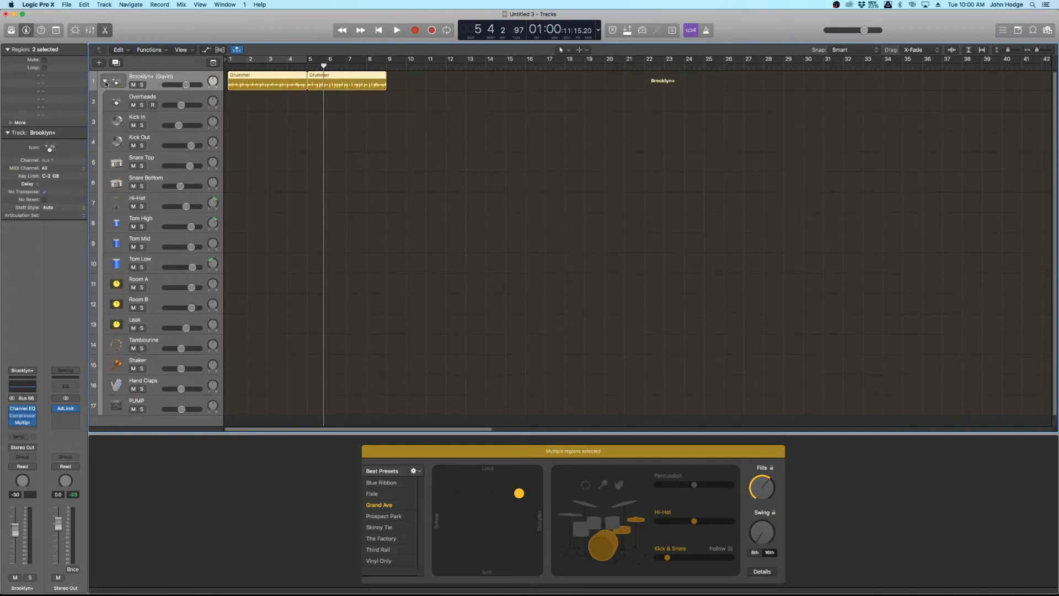
left_click(105, 81)
key("x")
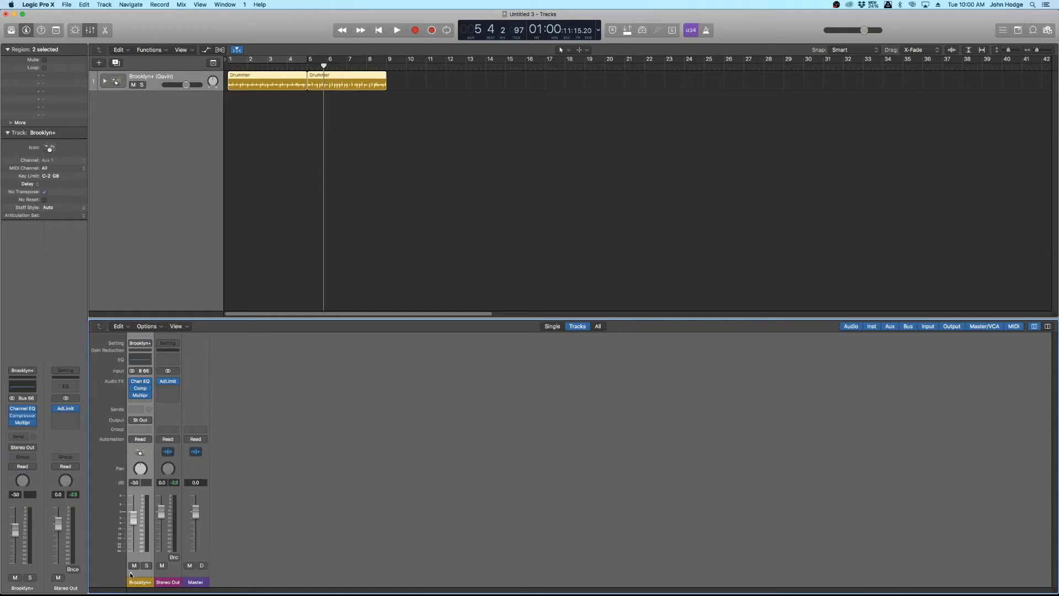
left_click(131, 575)
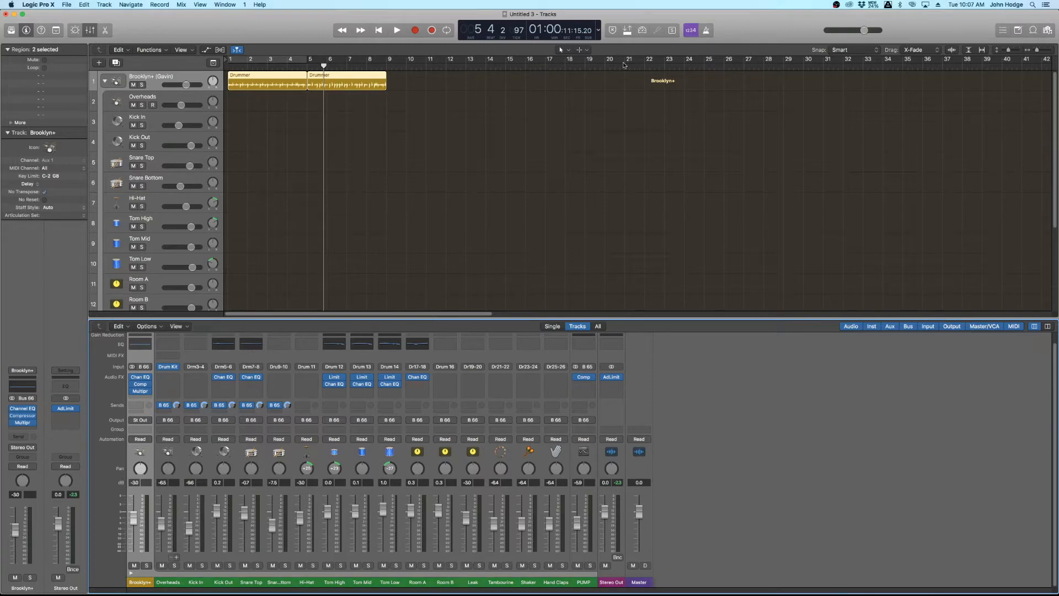
key("Return")
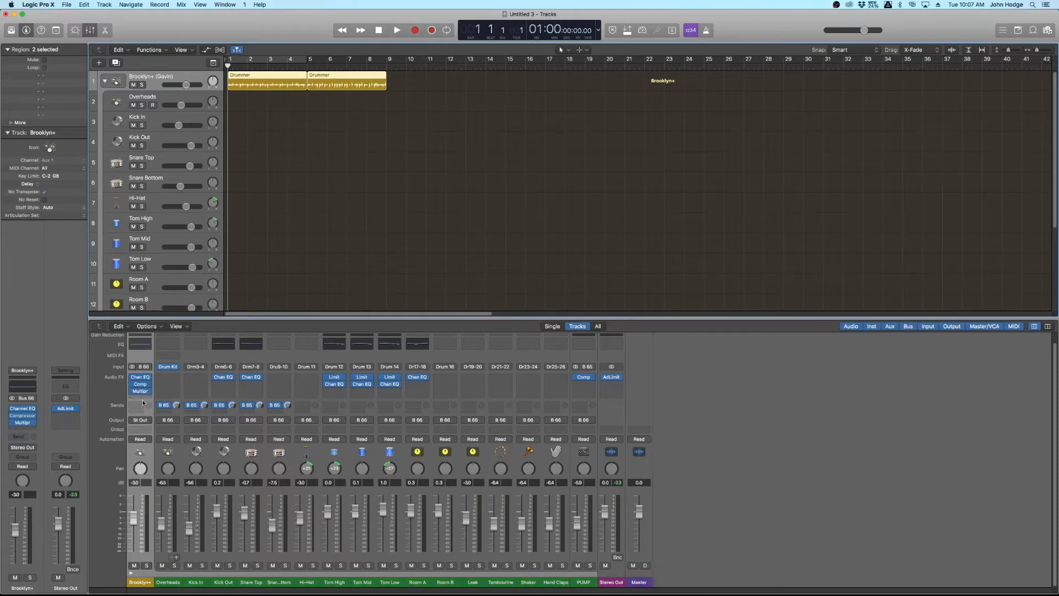
Step: Solo Kick In and Kick Out, compare them together and Kick Out without Kick In during playback, and clear the solos
left_click(197, 582)
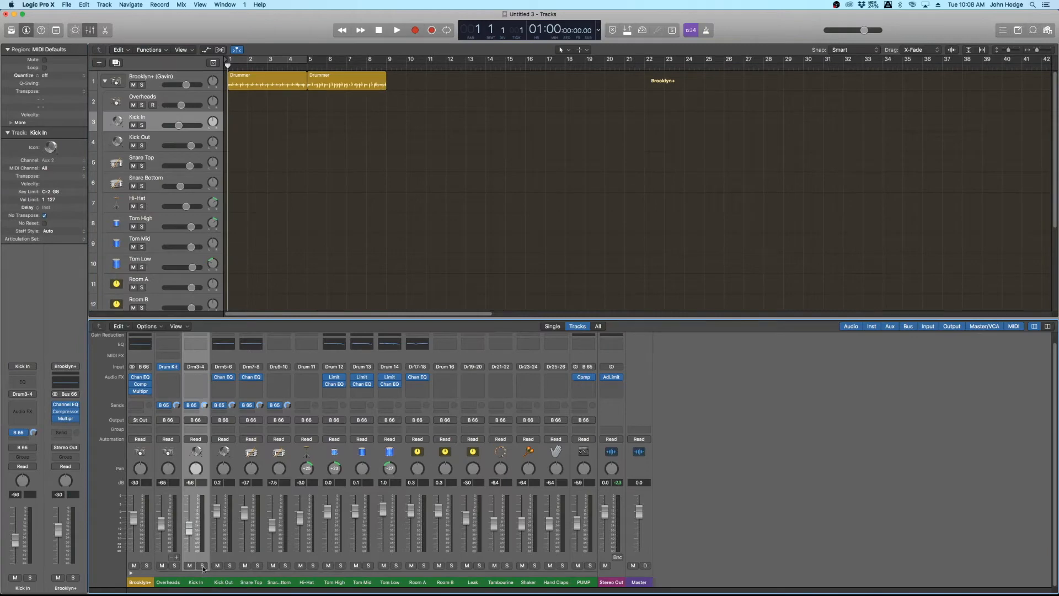
left_click(203, 565)
left_click(229, 565)
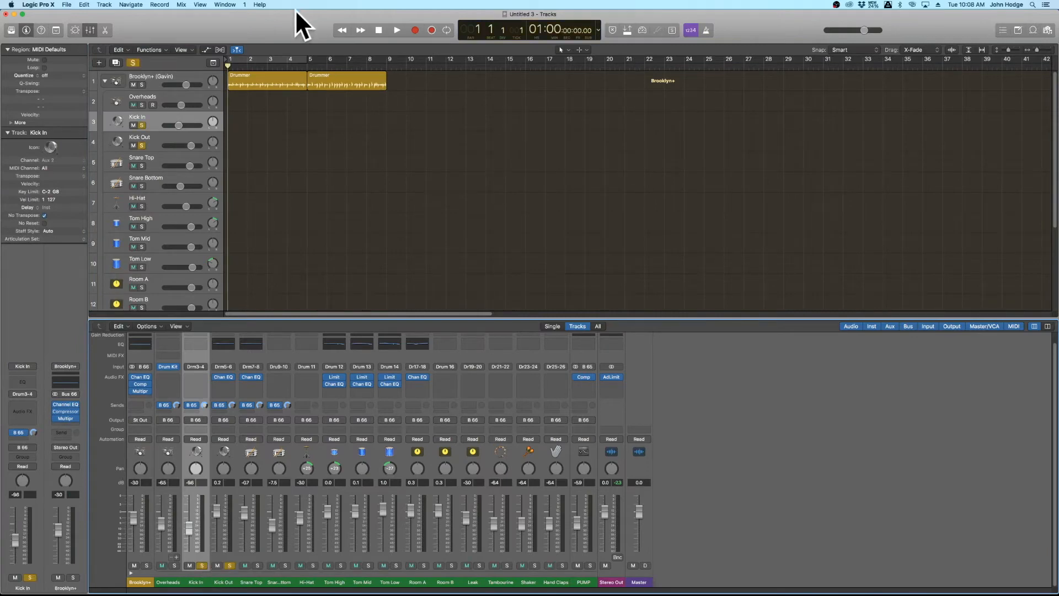
key("space")
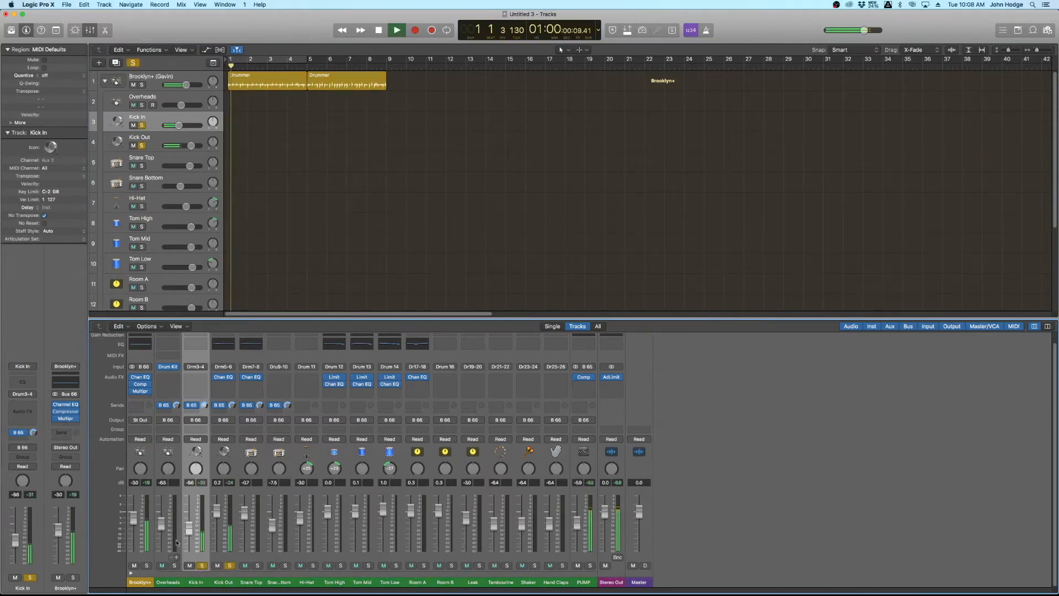
left_click(203, 565)
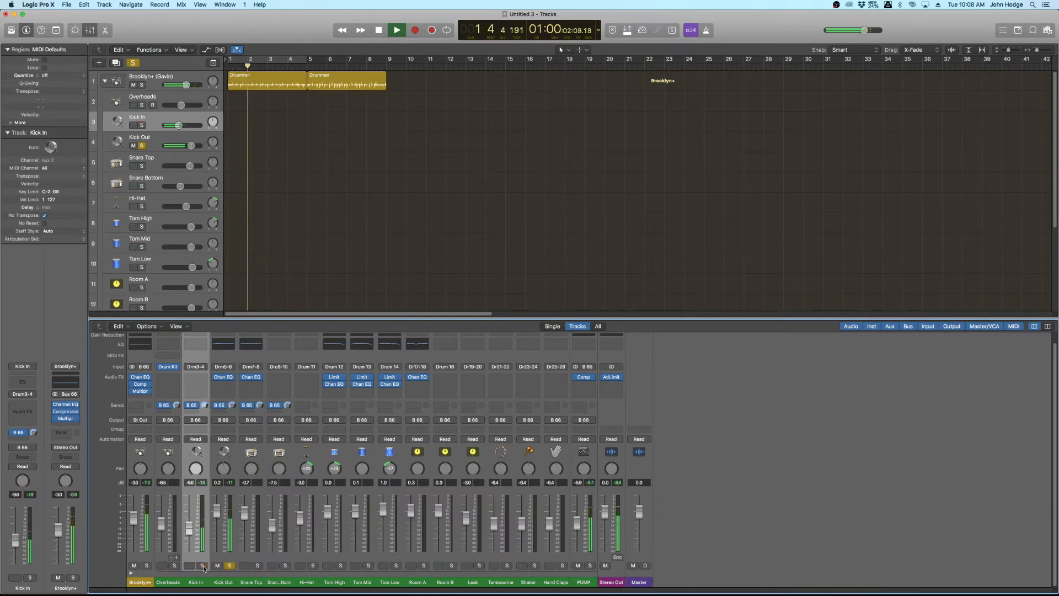
left_click(203, 565)
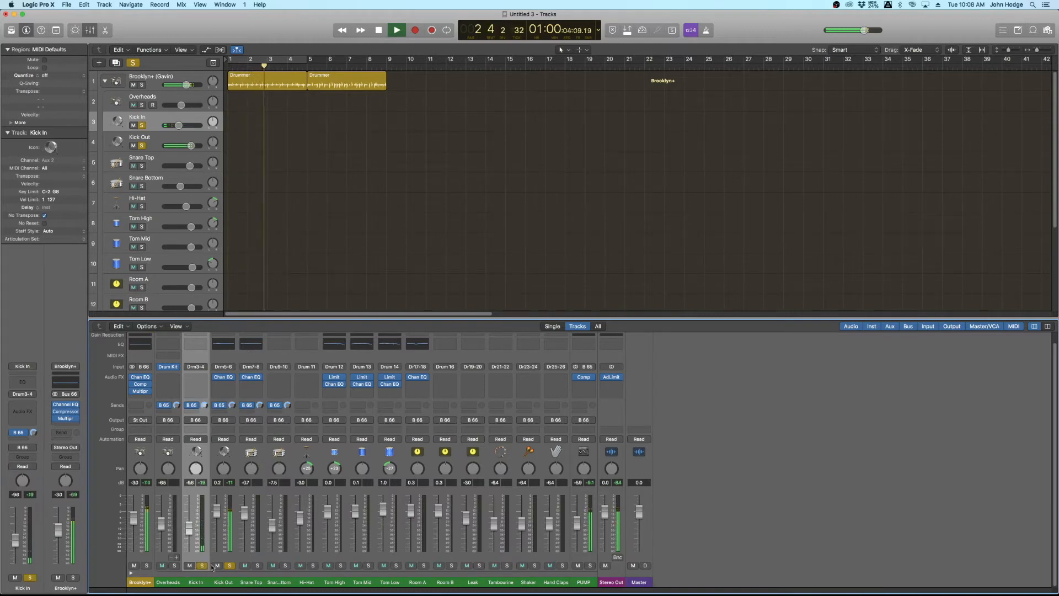
left_click(230, 565)
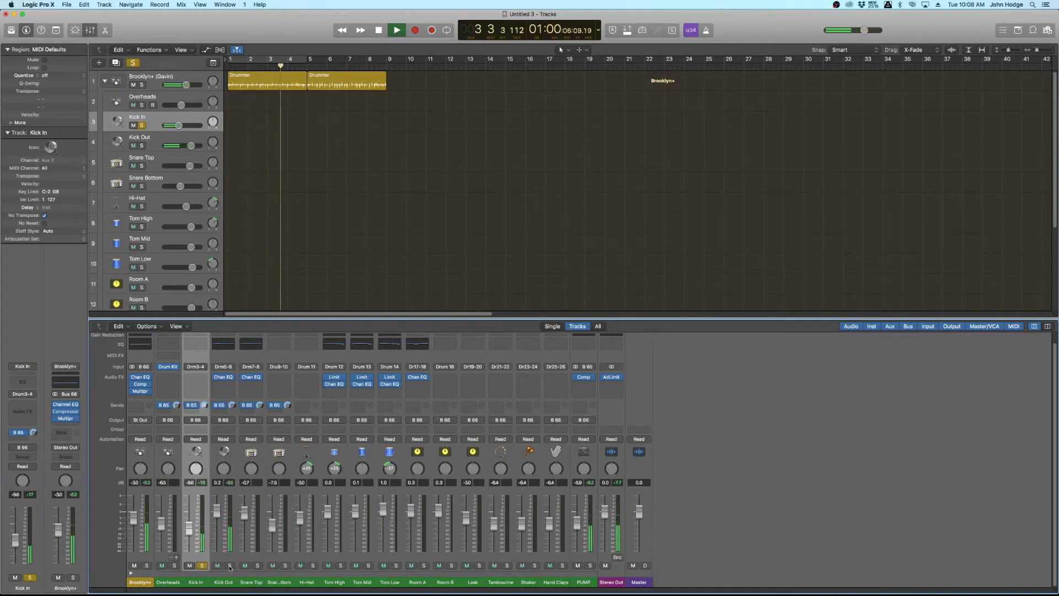
key("space")
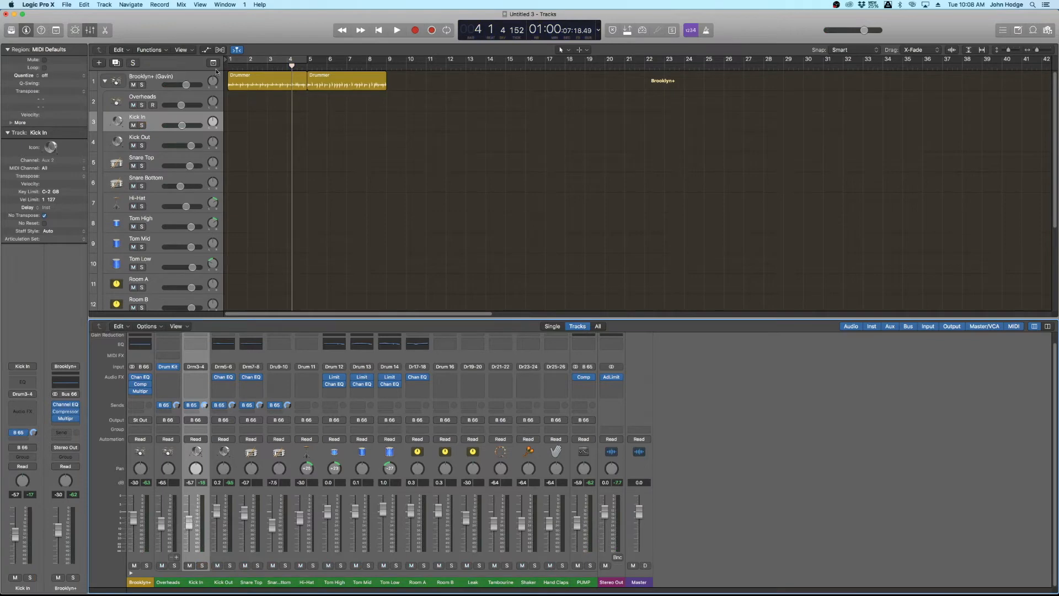
Step: In Kick Out's Channel EQ, cut the 108 Hz band to -5.5 dB with a Q of 0.57 and enable the 30 Hz low cut
key("Return")
key("space")
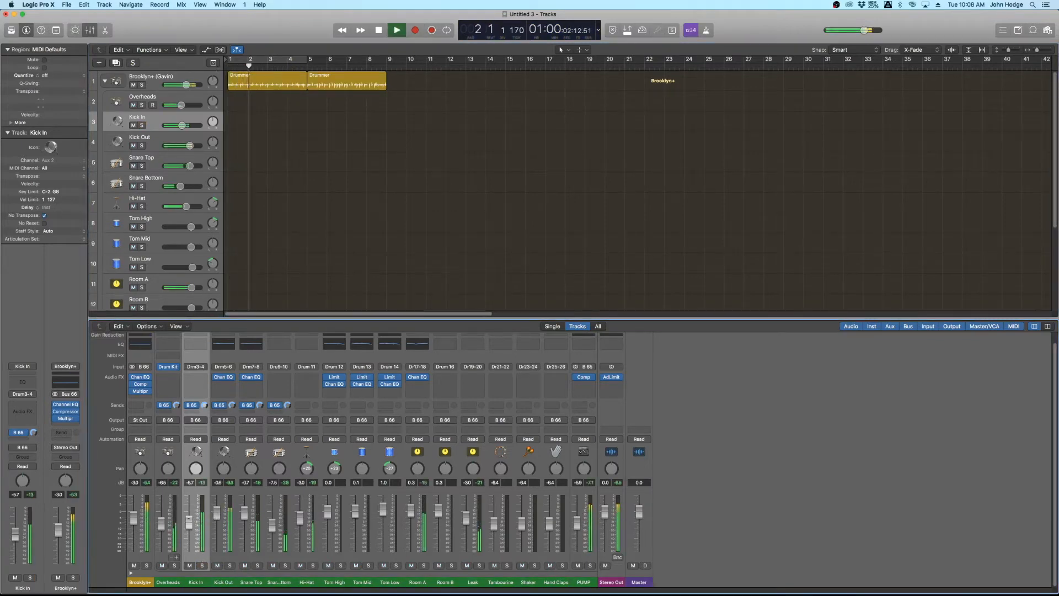
left_click(224, 343)
left_click_drag(193, 11, 472, 202)
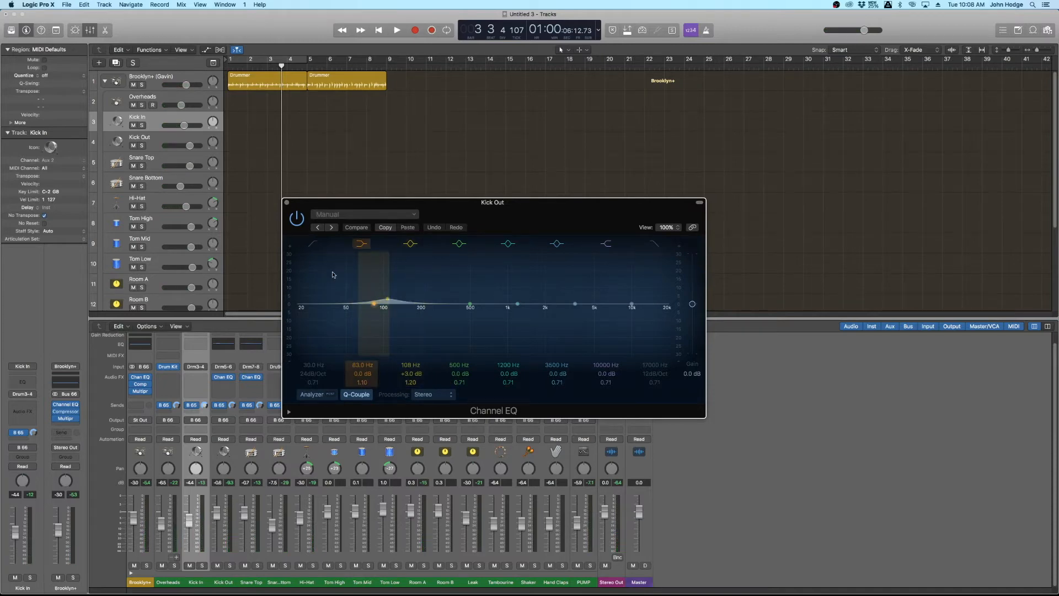
left_click_drag(388, 300, 389, 319)
key("space")
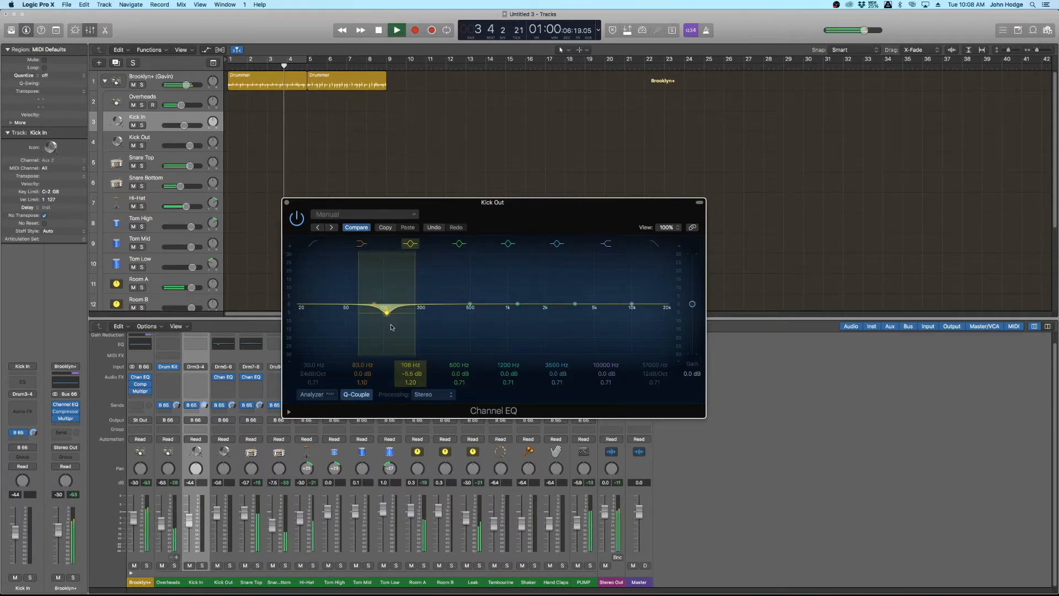
left_click_drag(410, 383, 410, 393)
left_click(314, 244)
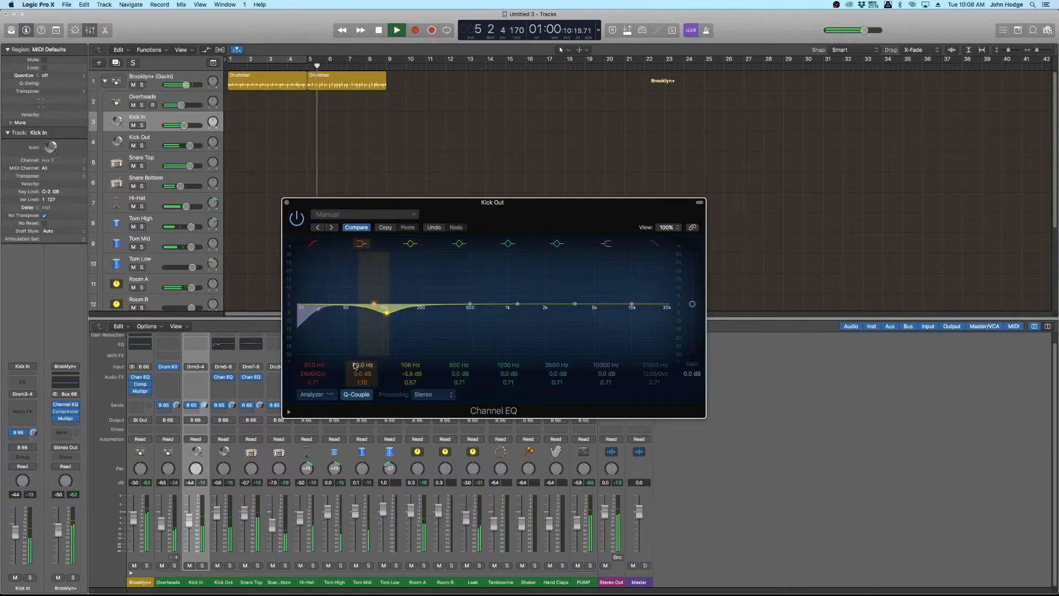
Step: Raise the Kick Out fader to 1.5 dB and boost its EQ's low shelf by 7.0 dB at 73 Hz
left_click_drag(215, 528, 221, 506)
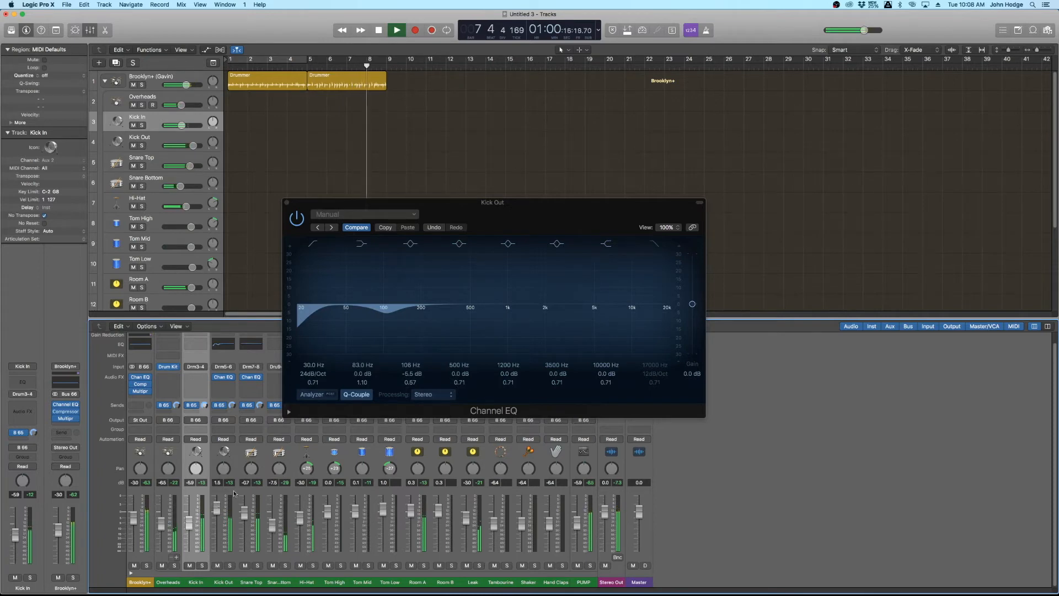
left_click_drag(377, 295, 368, 283)
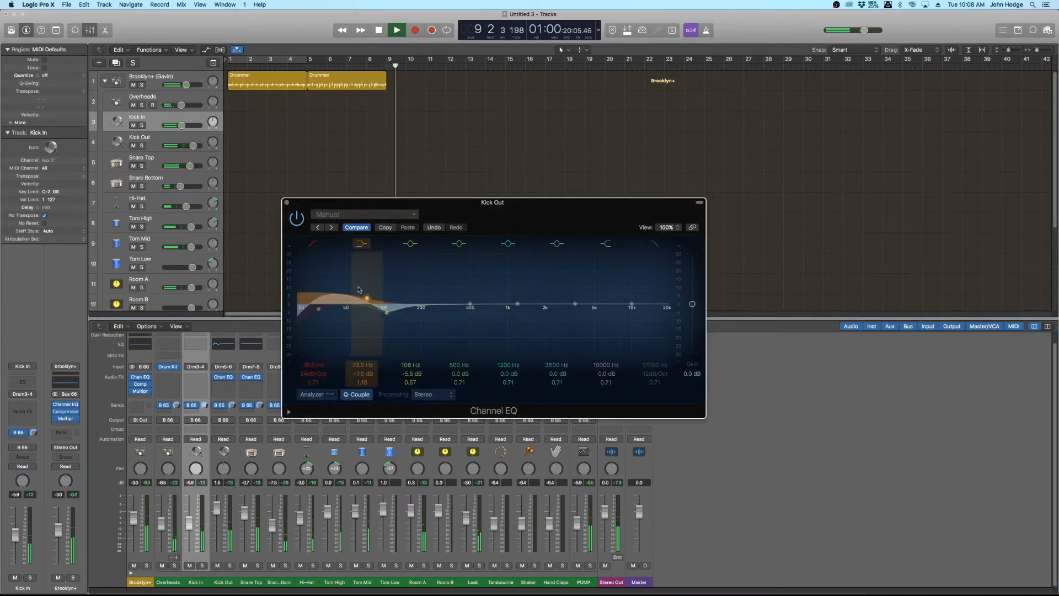
Step: Set the cycle range to cover both Drummer regions, from bar 1 to bar 9
left_click(256, 77)
key("cmd+u")
left_click_drag(309, 53, 388, 52)
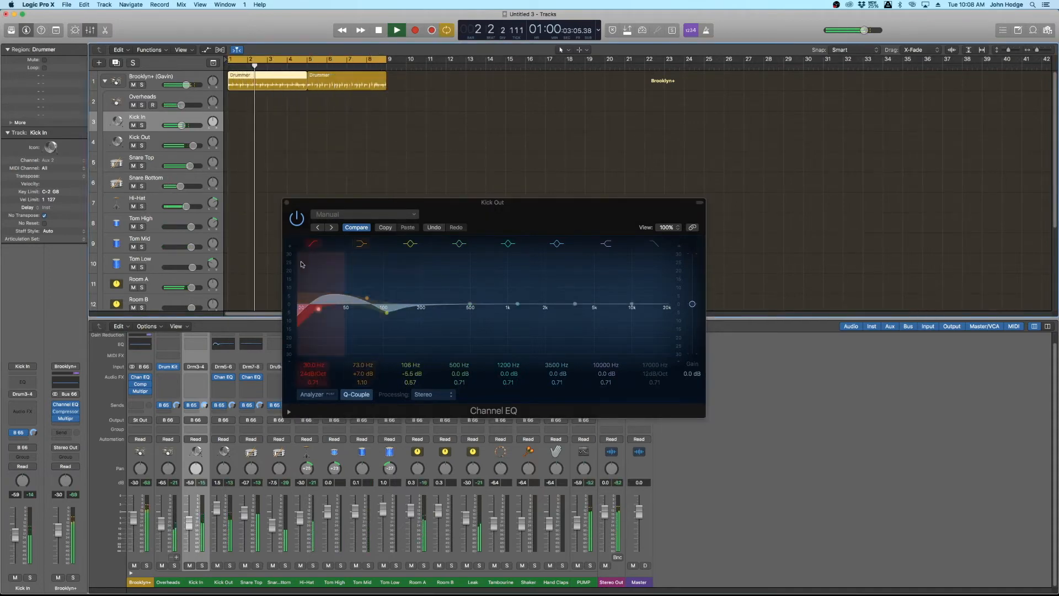
Step: Set Kick Out's low shelf to +5.0 dB at 72 Hz while listening, and close its Channel EQ
left_click(365, 299)
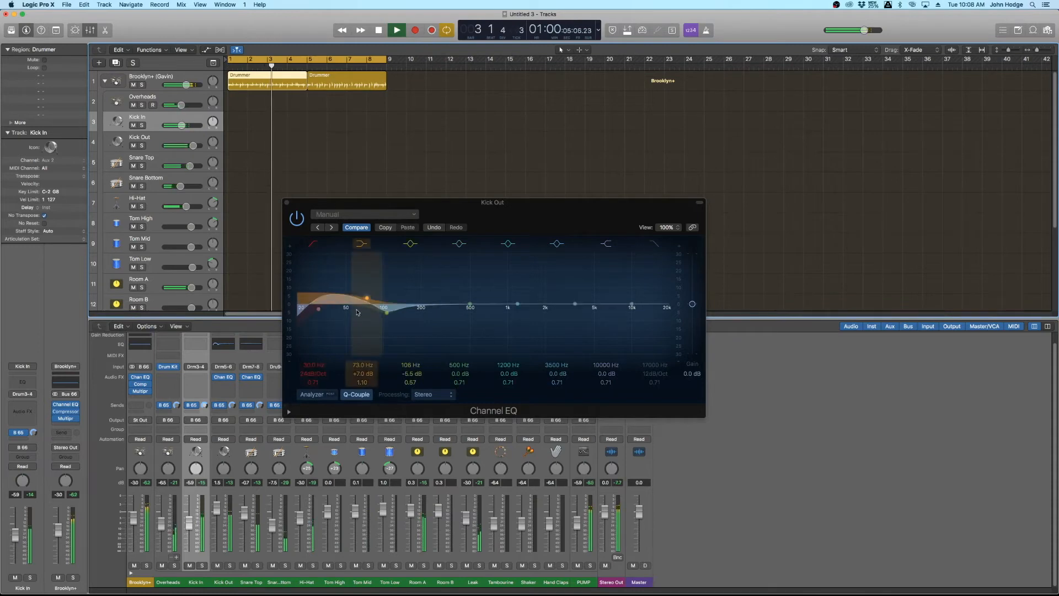
left_click_drag(365, 298, 366, 301)
key("space")
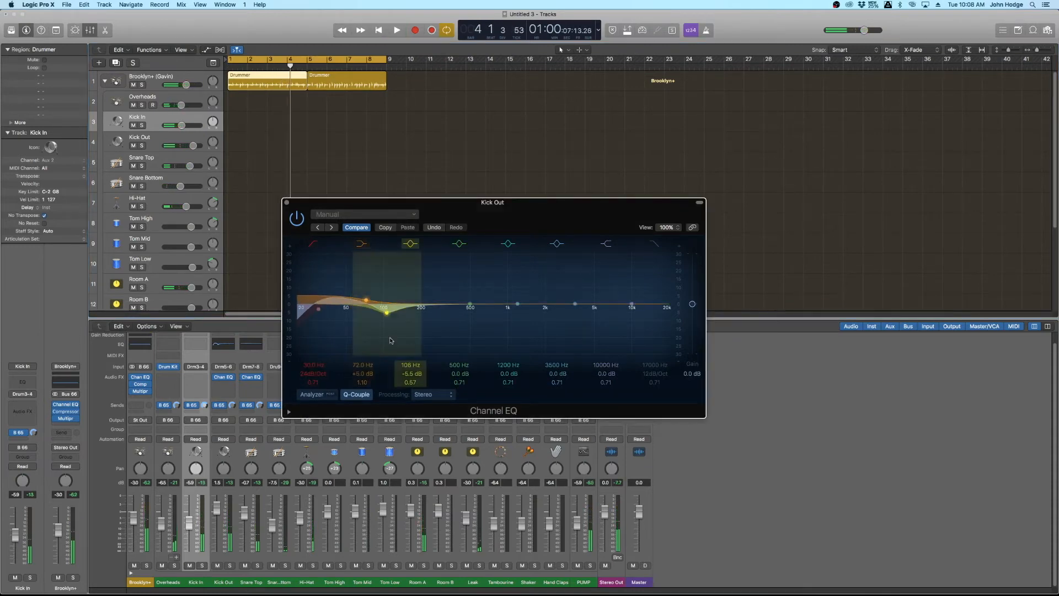
left_click(299, 220)
left_click(287, 202)
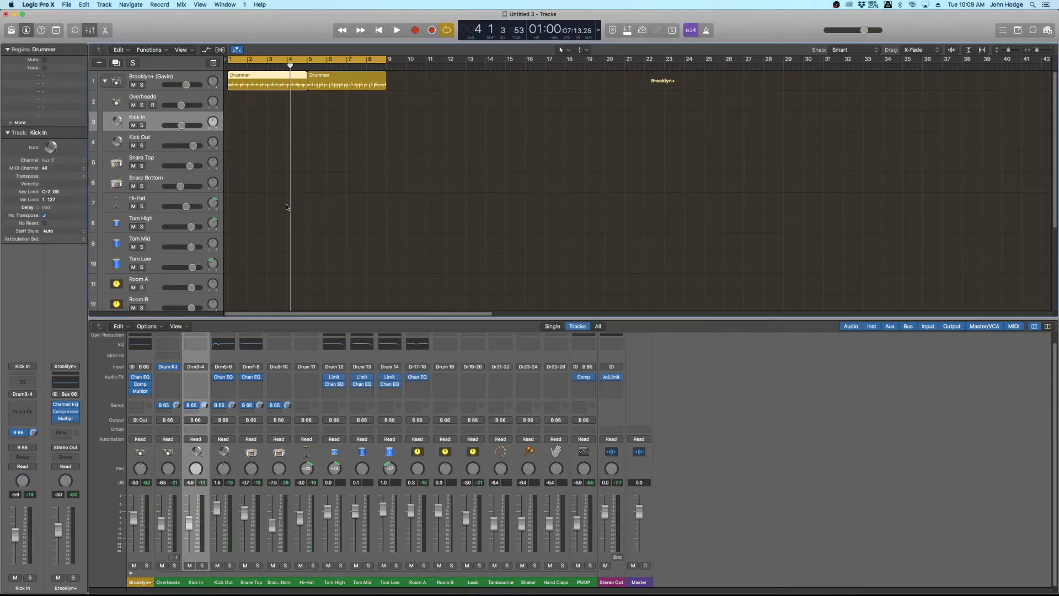
Step: Open the Brooklyn+ stack's Compressor, raise its threshold to about -20.5 dB while listening, and close it
left_click(140, 388)
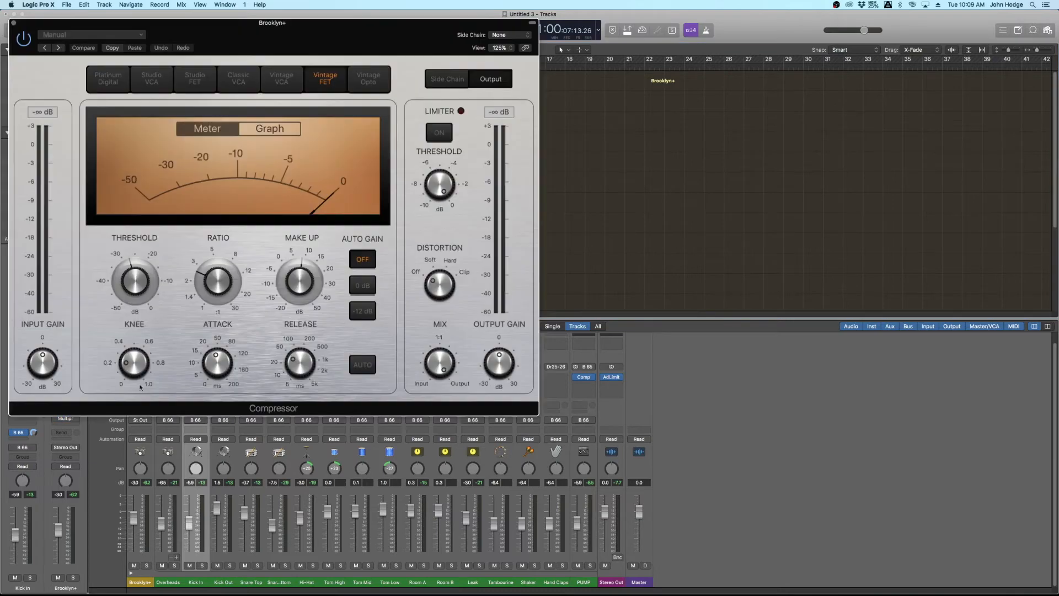
left_click_drag(260, 22, 581, 176)
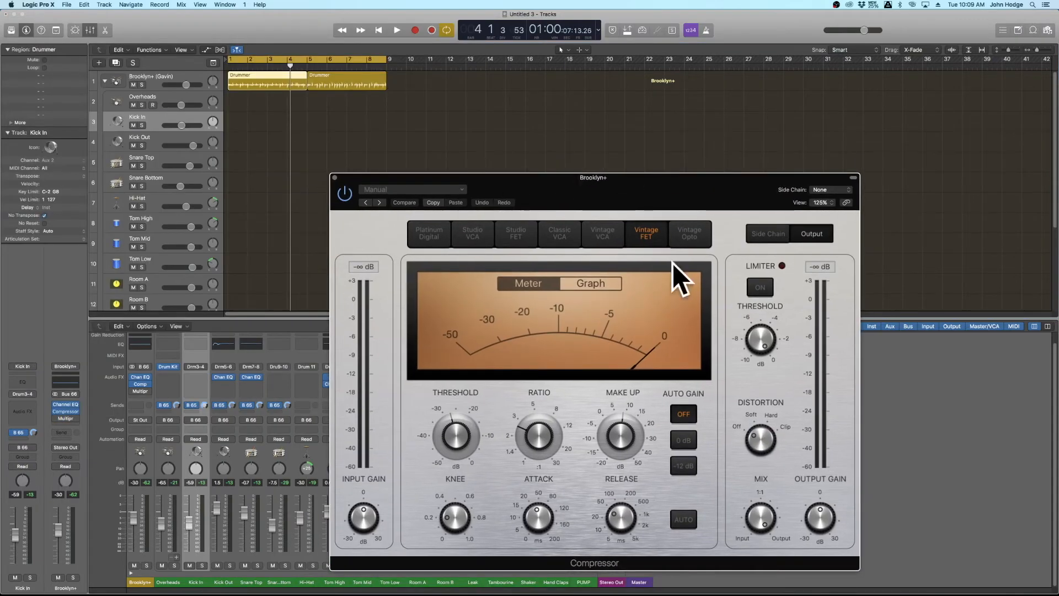
key("space")
key("space")
left_click_drag(476, 453, 464, 425)
key("space")
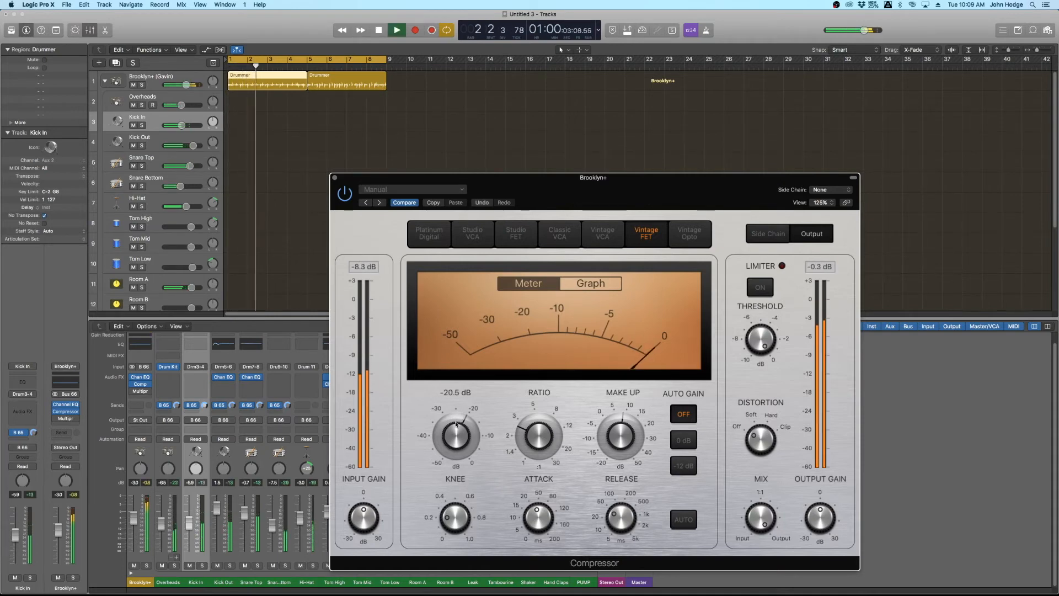
left_click(334, 178)
key("space")
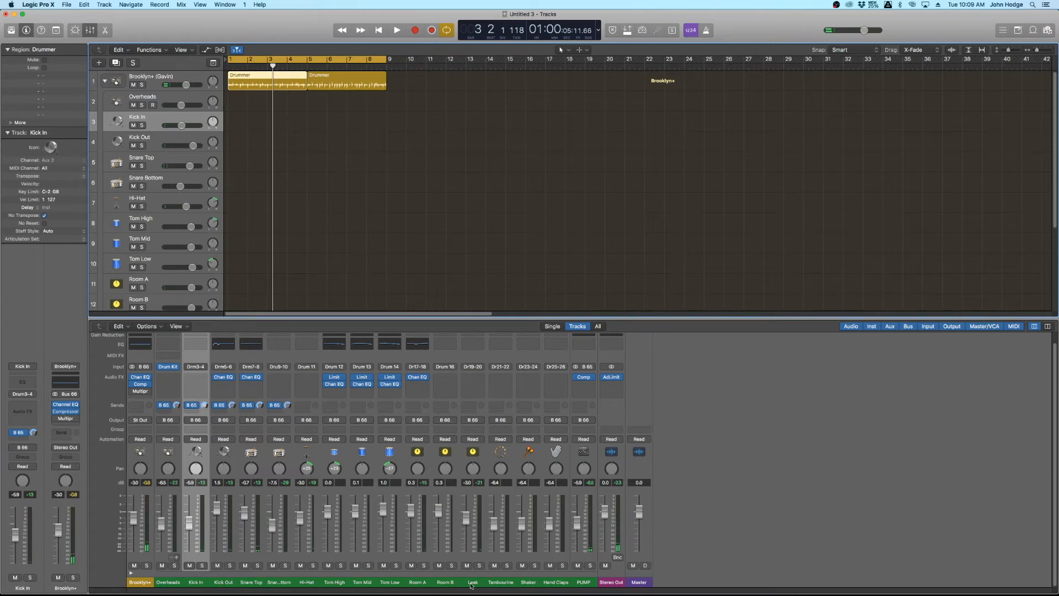
Step: Solo the Room A and Room B channels and play them together
left_click(433, 592)
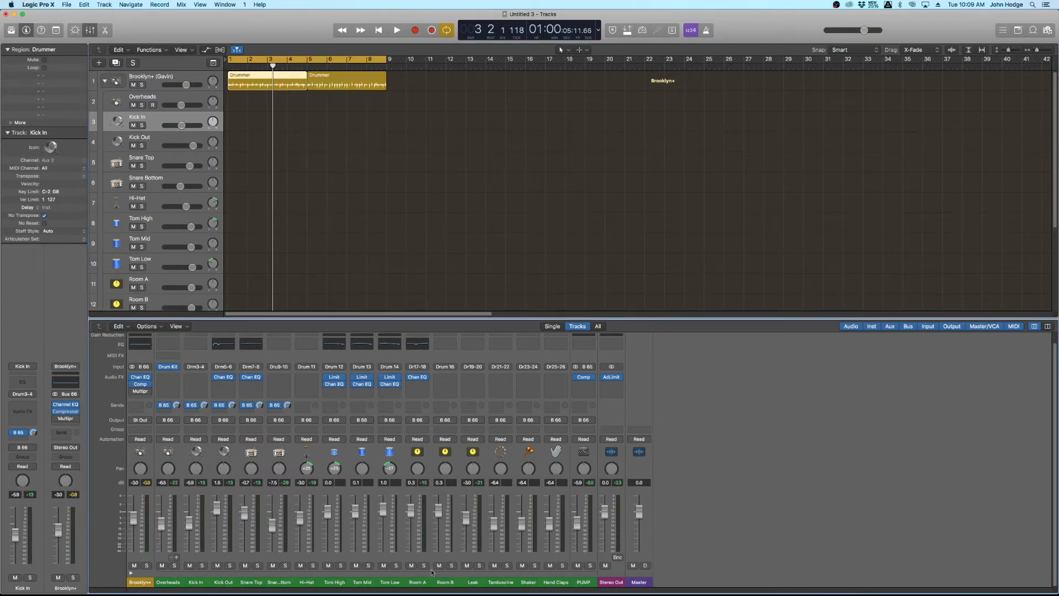
key("space")
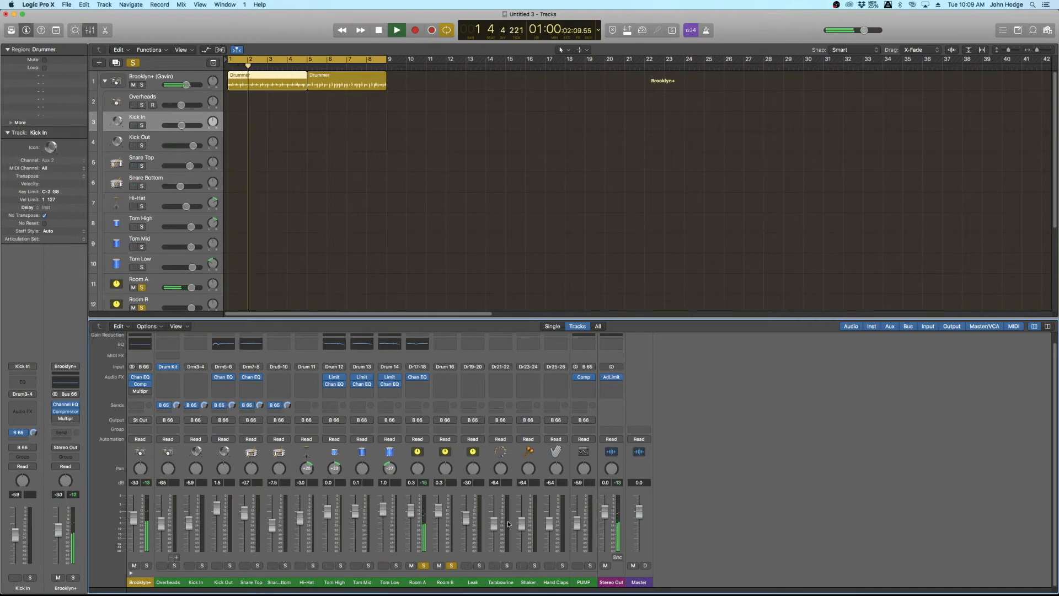
key("space")
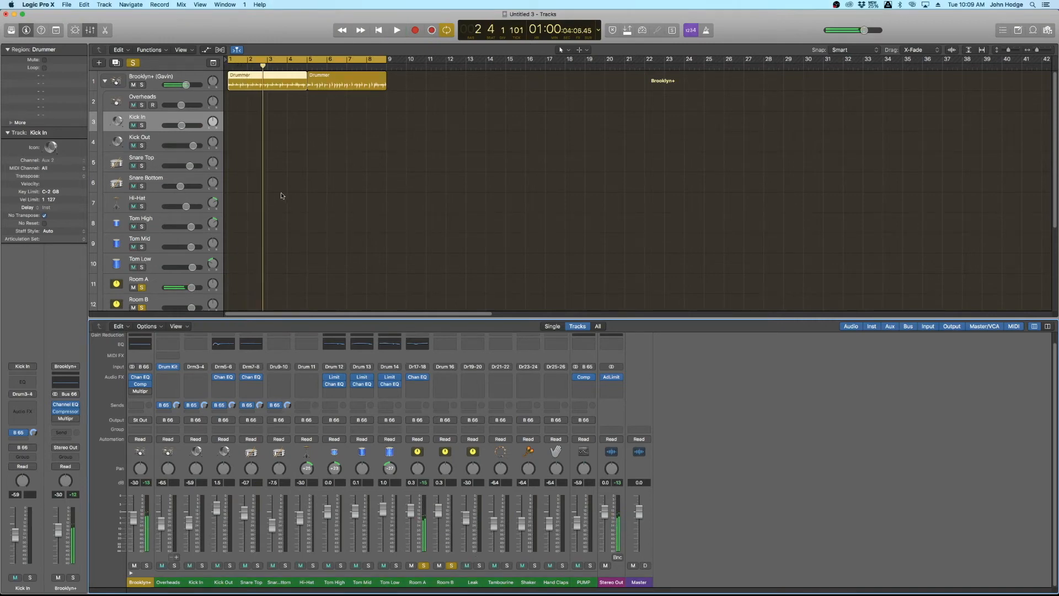
Step: Play the room mics again, turn off Room B's solo, and select the Room A track
scroll(284, 199, "down", 3)
scroll(257, 222, "down", 1)
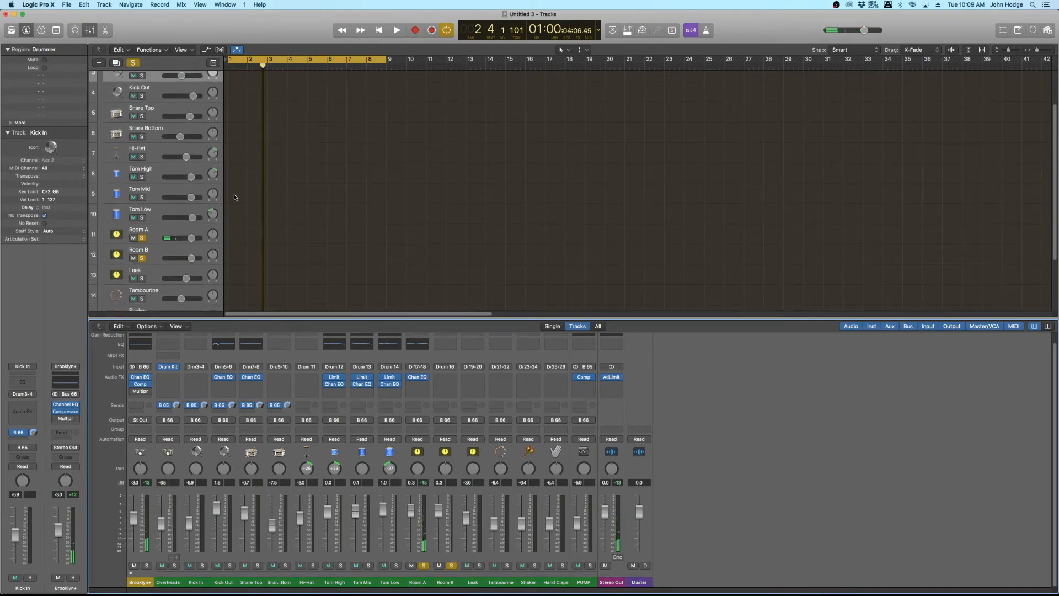
key("space")
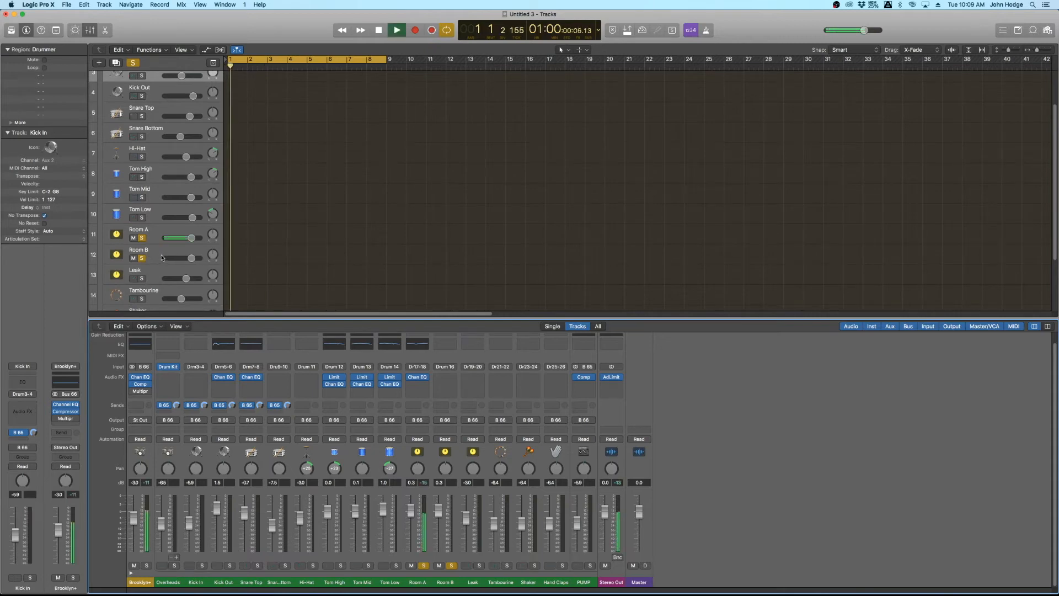
left_click(142, 258)
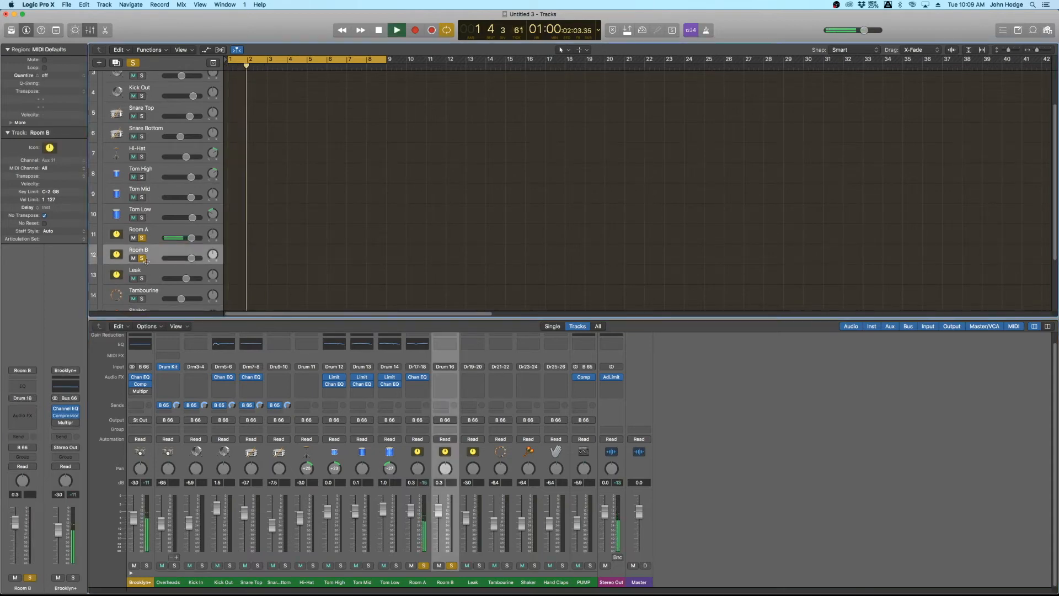
key("space")
left_click(160, 239)
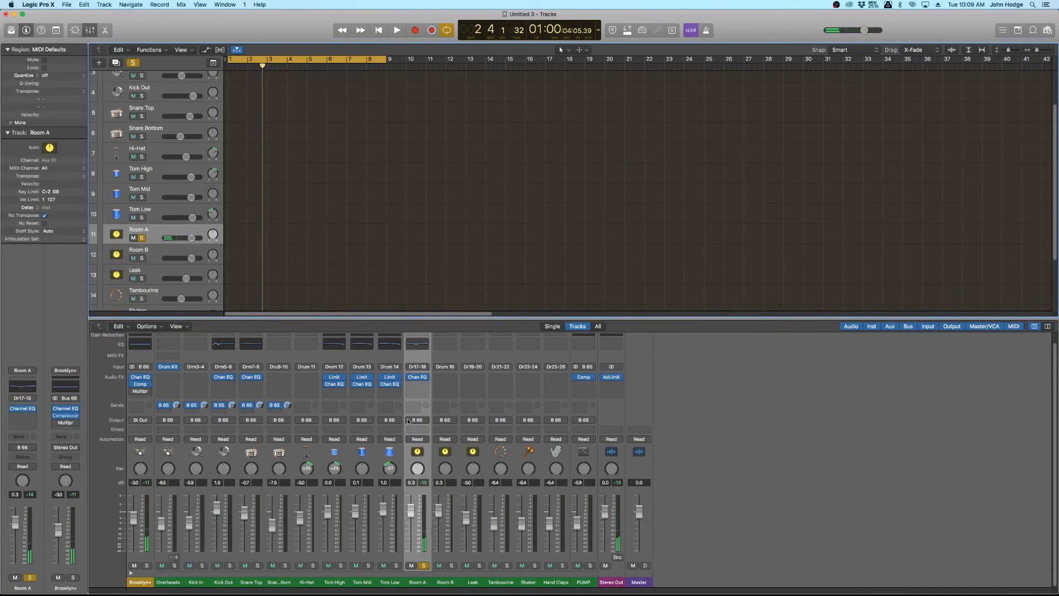
Step: Insert a Compressor after the Channel EQ on the Room A channel
left_click(425, 383)
mouse_move(452, 458)
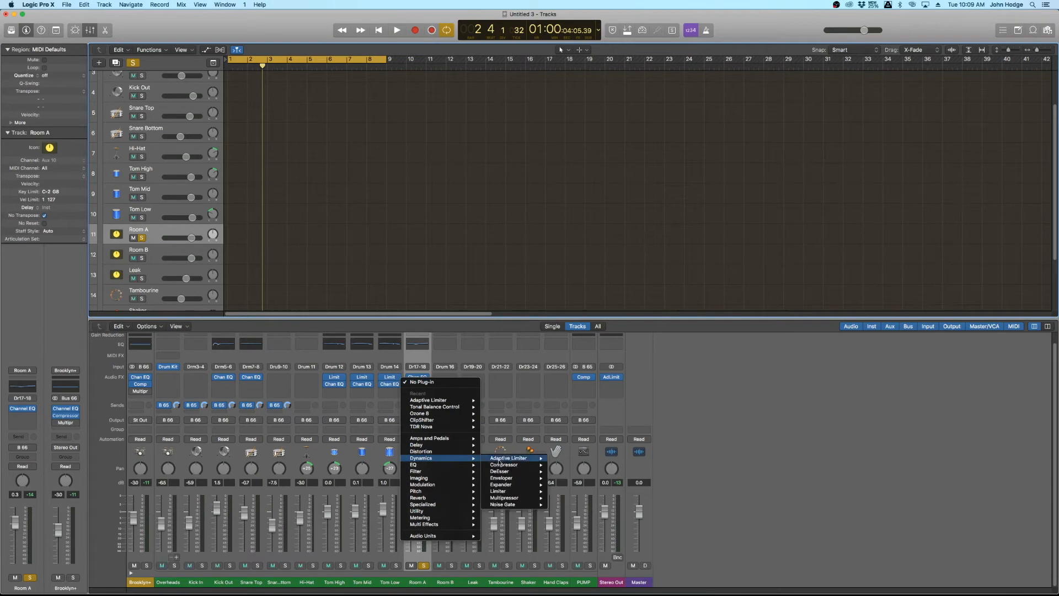
left_click(564, 465)
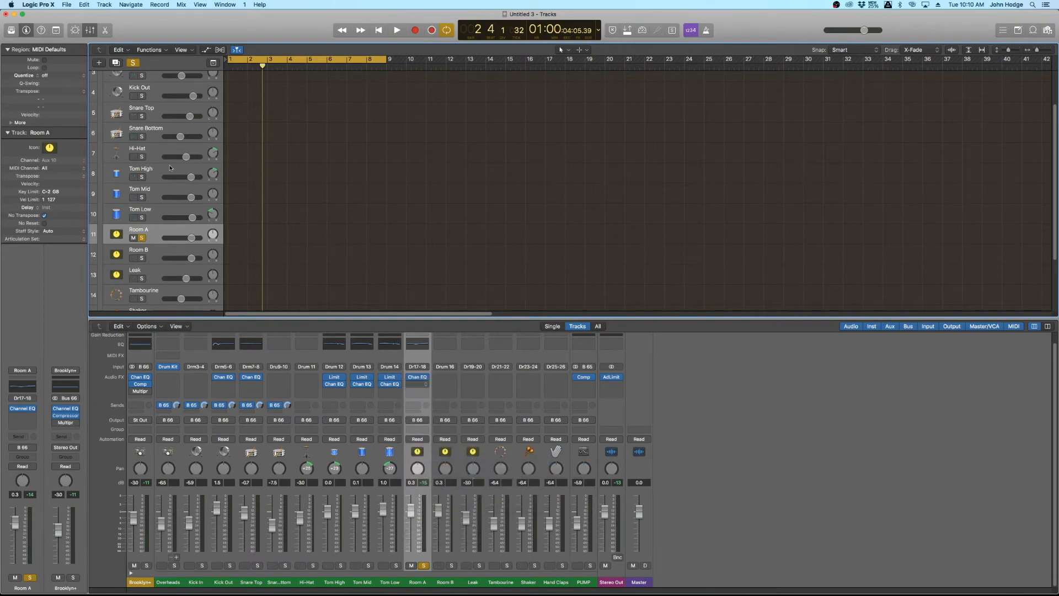
left_click_drag(295, 42, 561, 62)
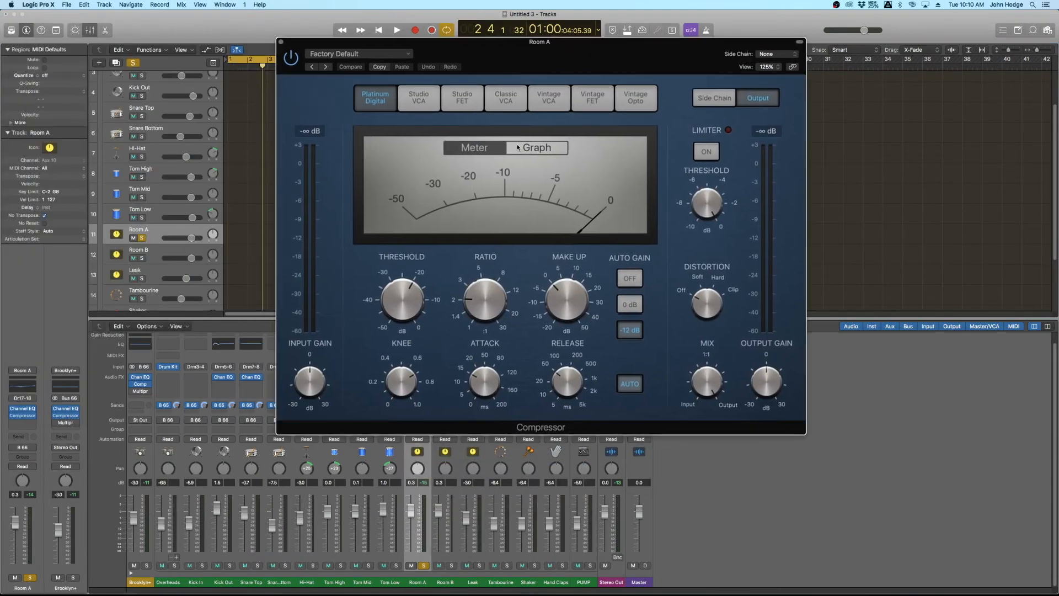
Step: While playing Room A, lower its Compressor's threshold, set the attack to 13.5 ms, disable auto release and set the release to 54 ms
key("space")
left_click_drag(404, 311, 419, 343)
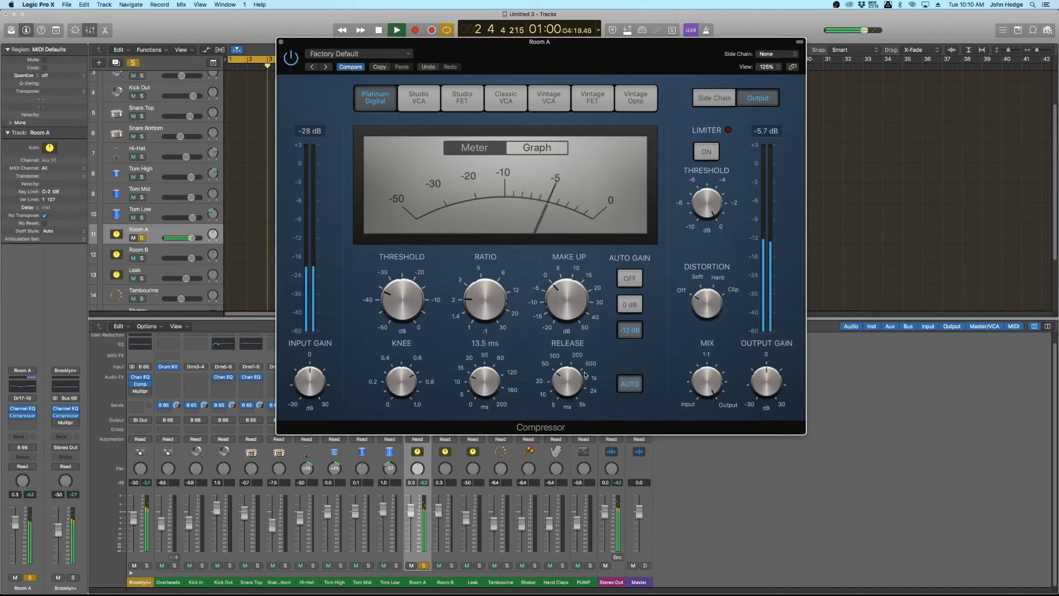
left_click(627, 385)
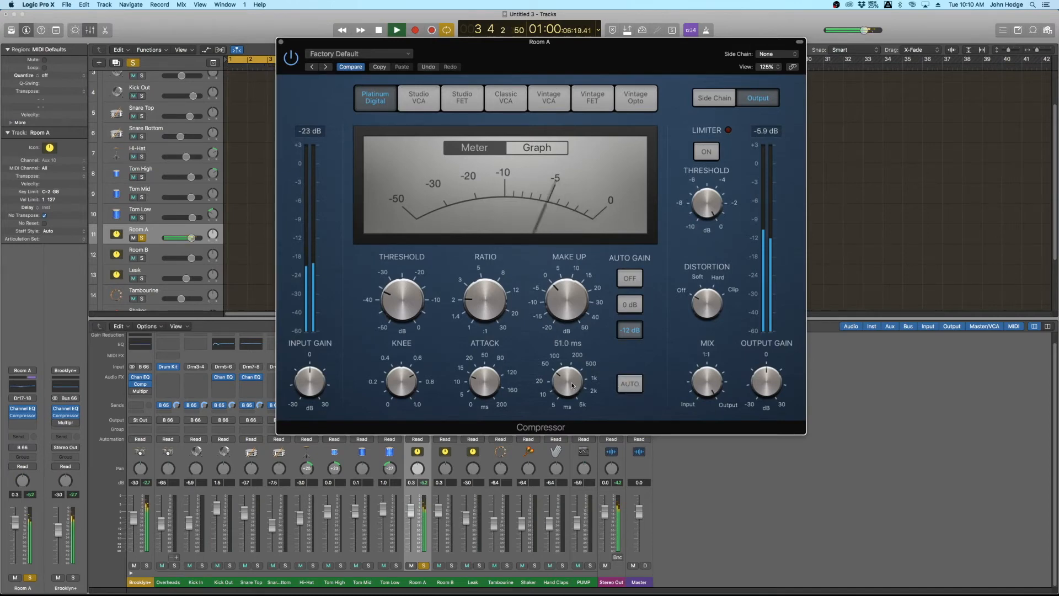
left_click_drag(572, 386, 573, 381)
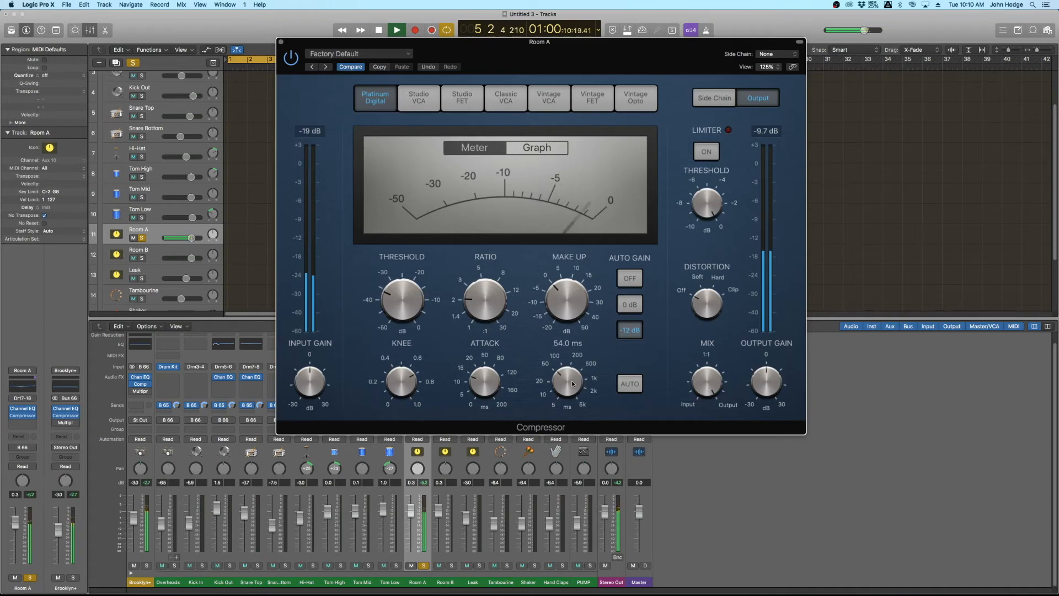
mouse_move(412, 303)
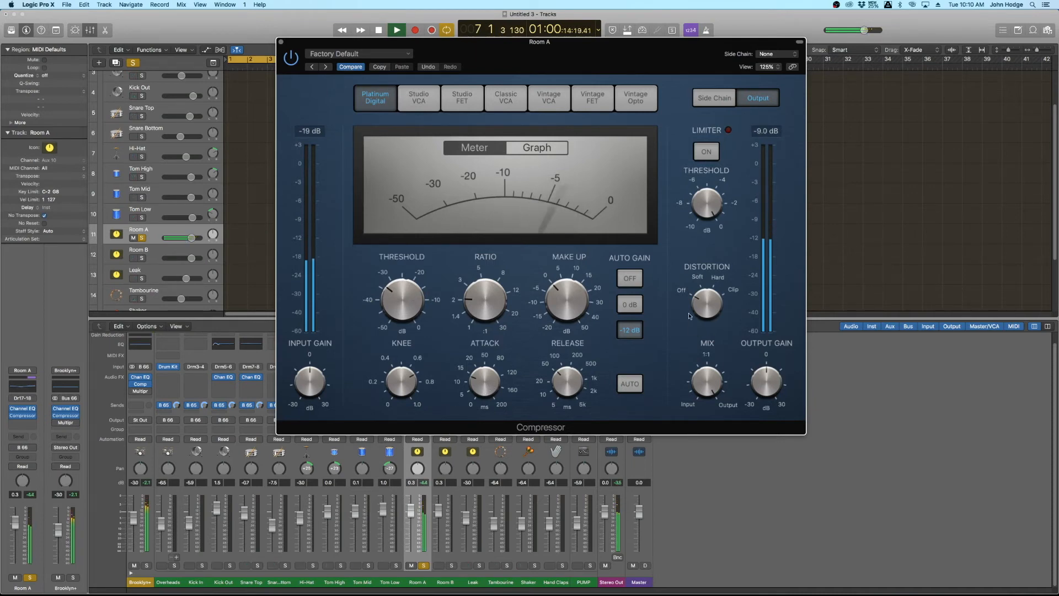
Step: Turn off auto gain on Room A's Compressor, raise its make-up gain while playing, and close the plug-in
left_click(630, 278)
mouse_move(574, 310)
left_click_drag(574, 311, 660, 300)
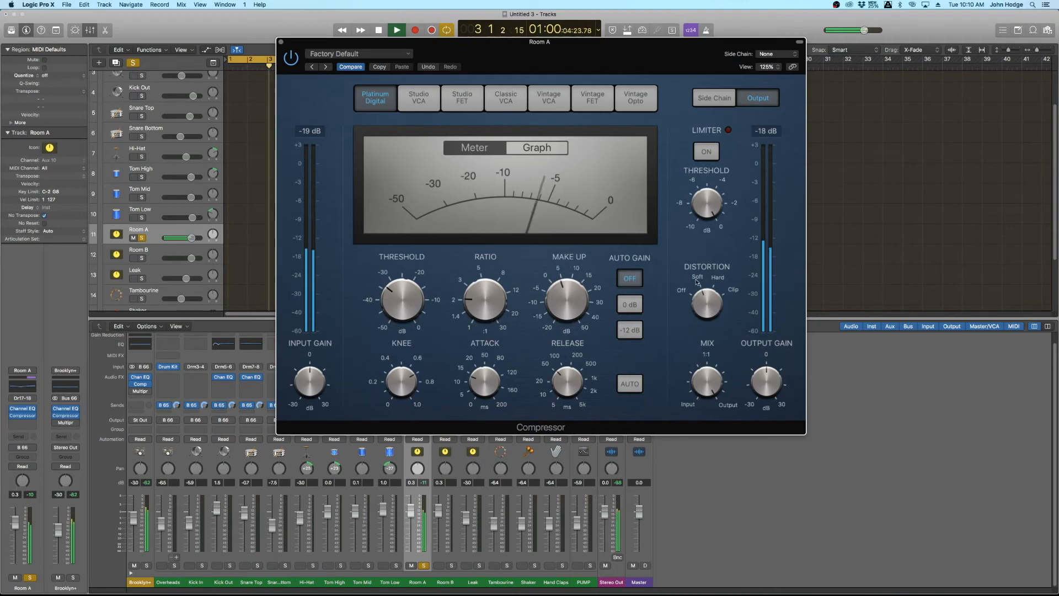
key("space")
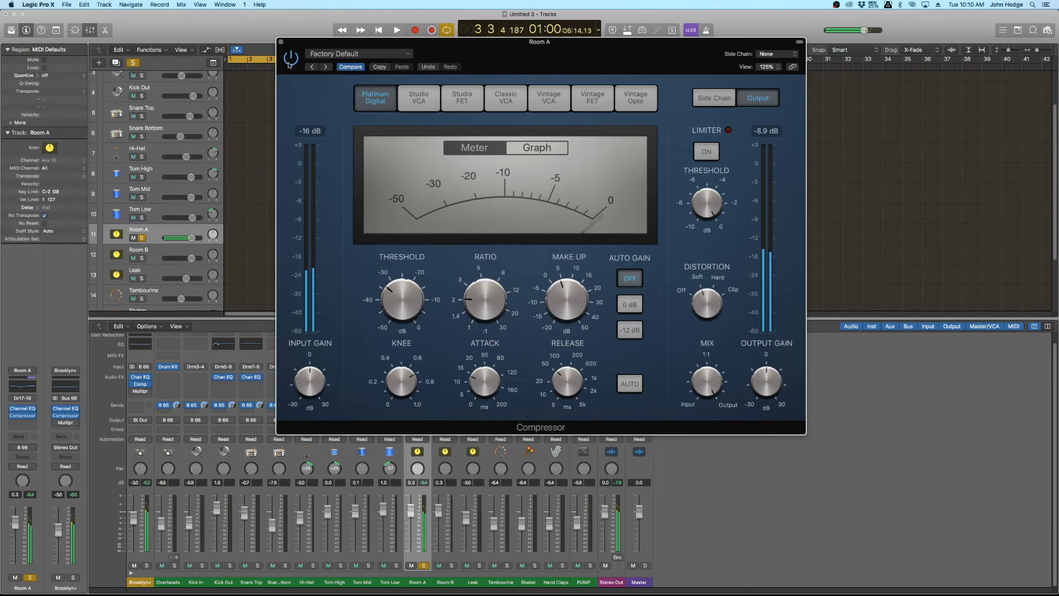
key("super+w")
Step: Turn off Room A's solo, solo the Leak channel and play it on its own
left_click(424, 566)
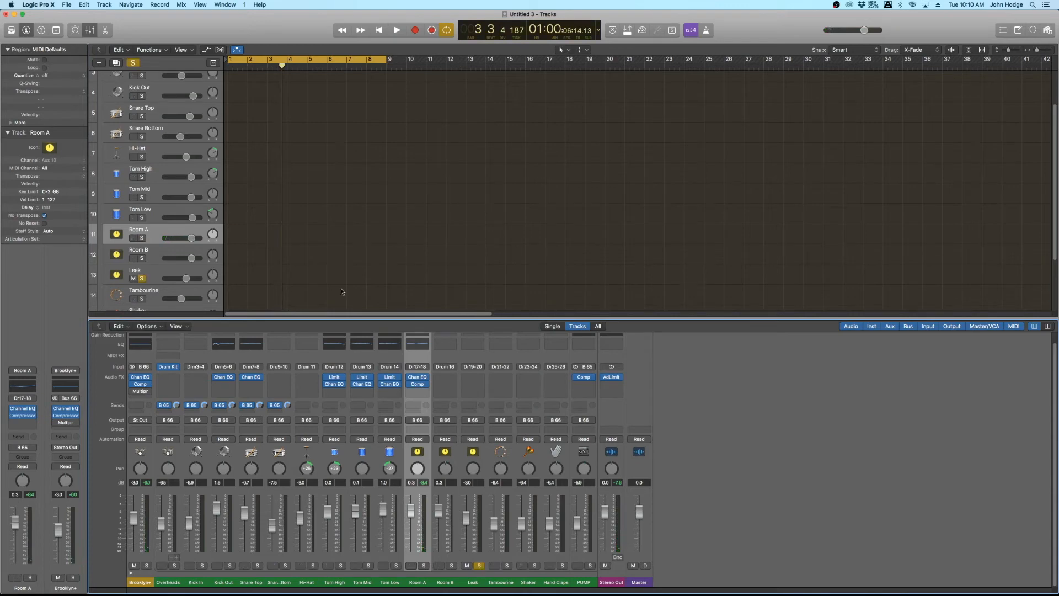
scroll(342, 292, "up", 3)
key("space")
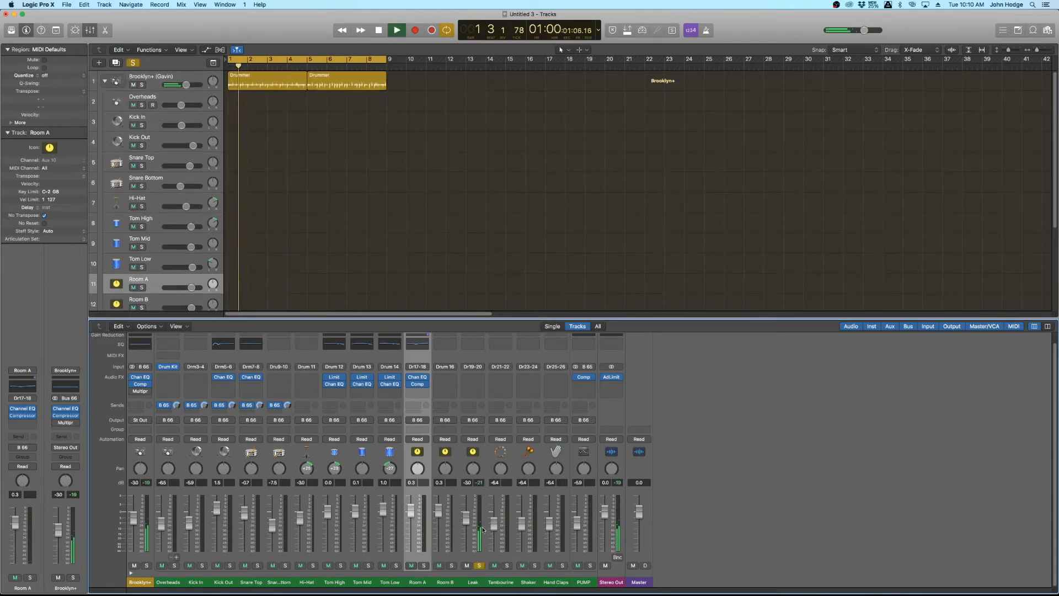
key("space")
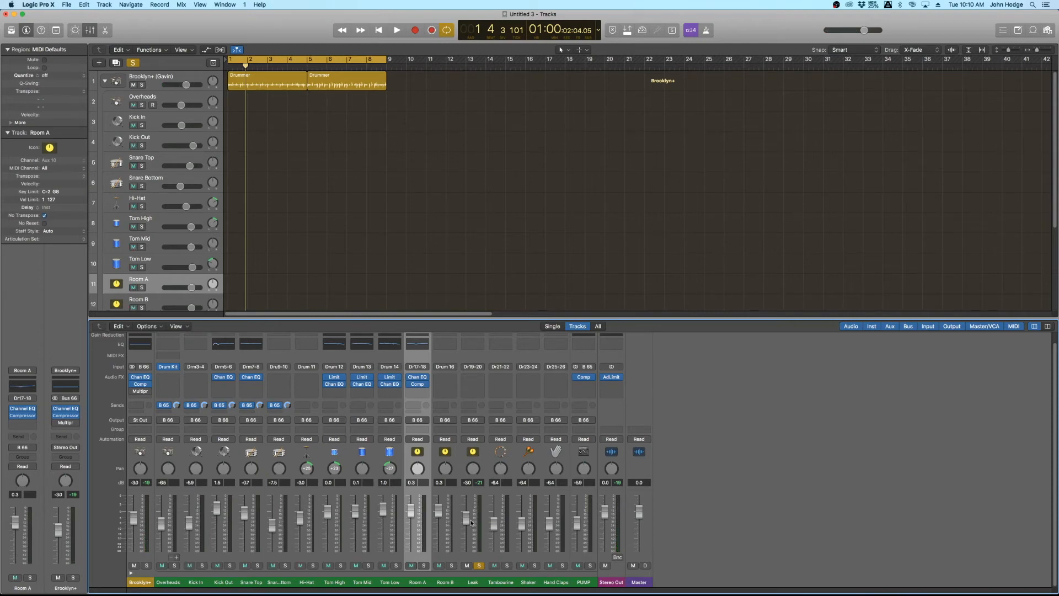
Step: During playback, raise the Leak fader to 2.2 dB, turn off its solo, and lower it to about -5.5 dB
key("space")
left_click_drag(466, 518, 467, 507)
left_click(479, 566)
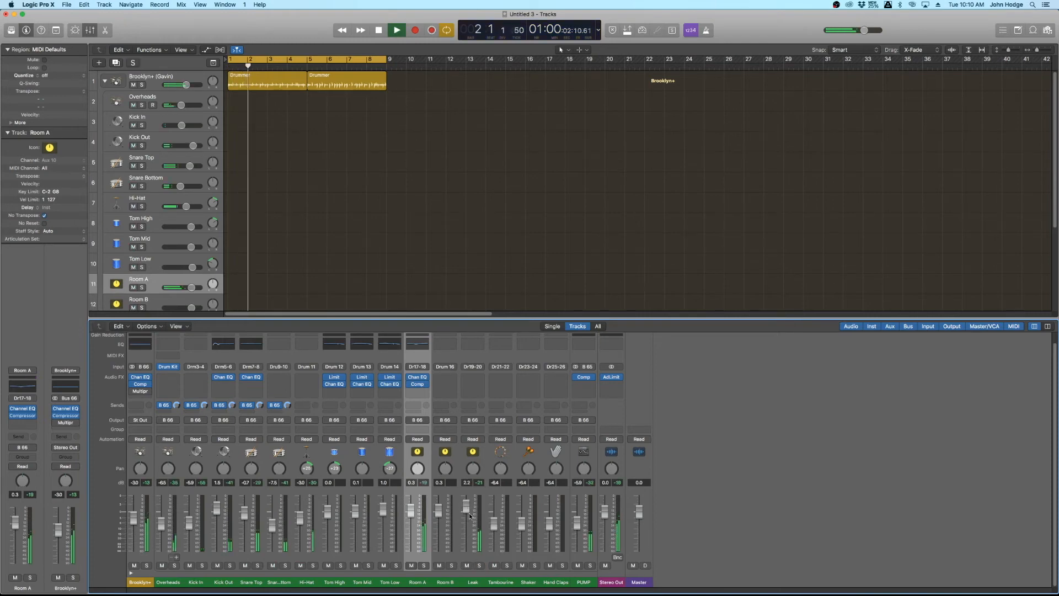
left_click_drag(468, 507, 469, 534)
key("space")
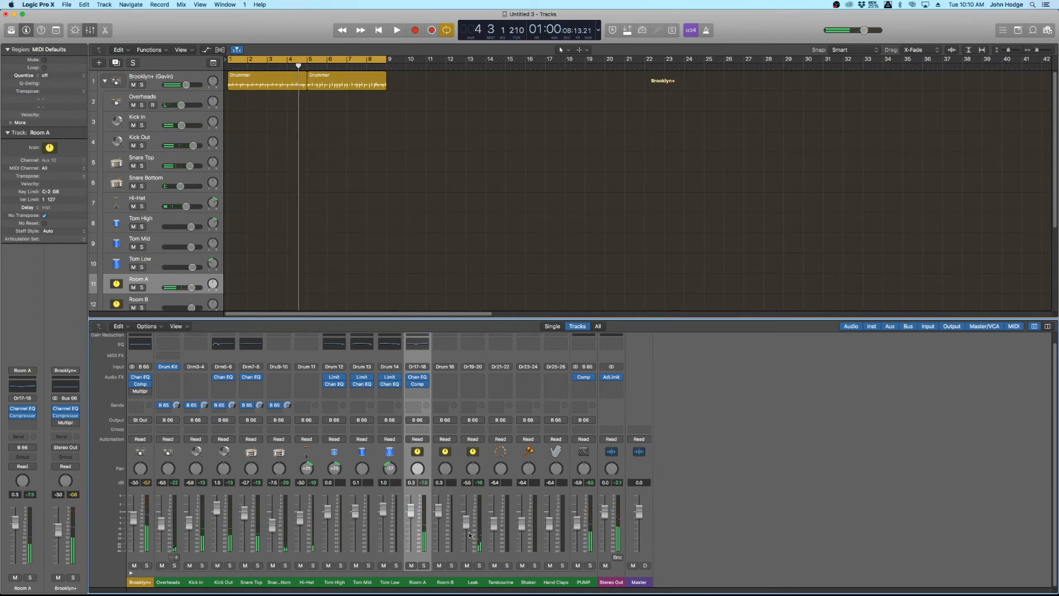
Step: Play the full kit, try the Leak fader at 6.0 dB, and settle it at -3.2 dB
key("space")
mouse_move(469, 525)
left_mouse_down()
mouse_move(468, 552)
mouse_move(467, 503)
left_mouse_up()
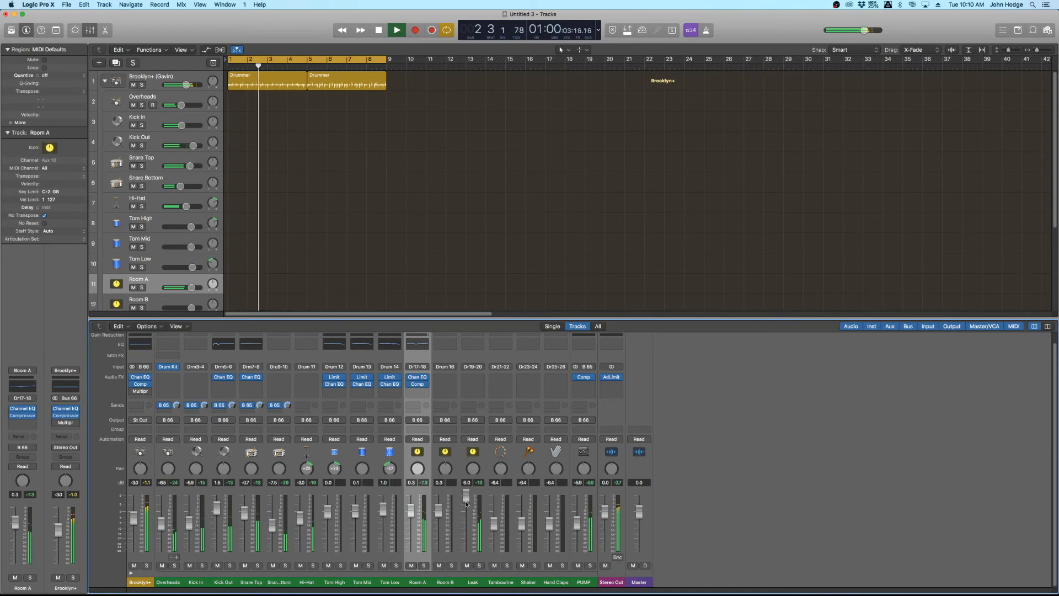
key("space")
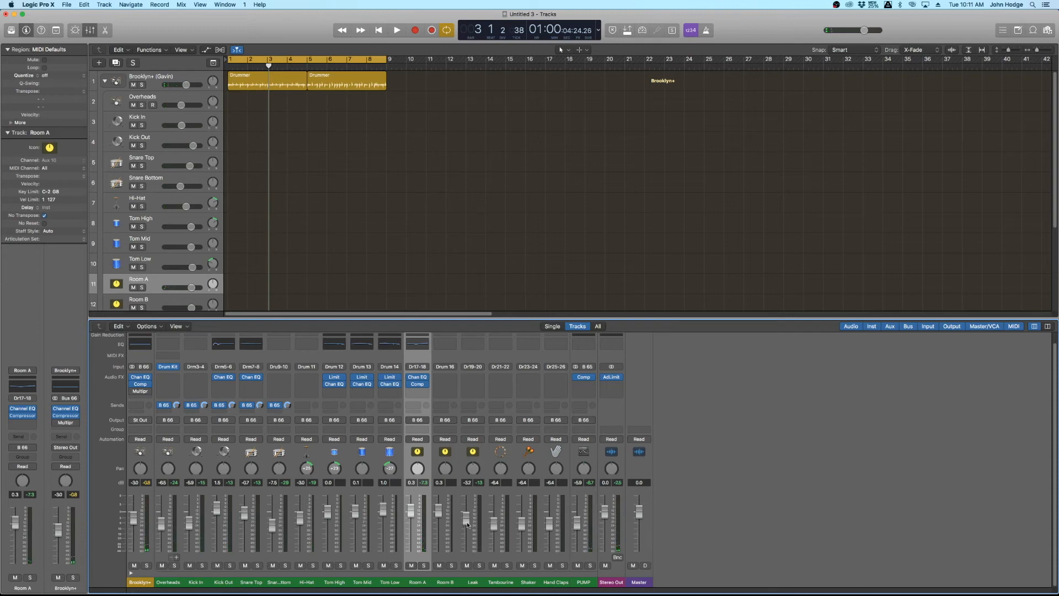
key("space")
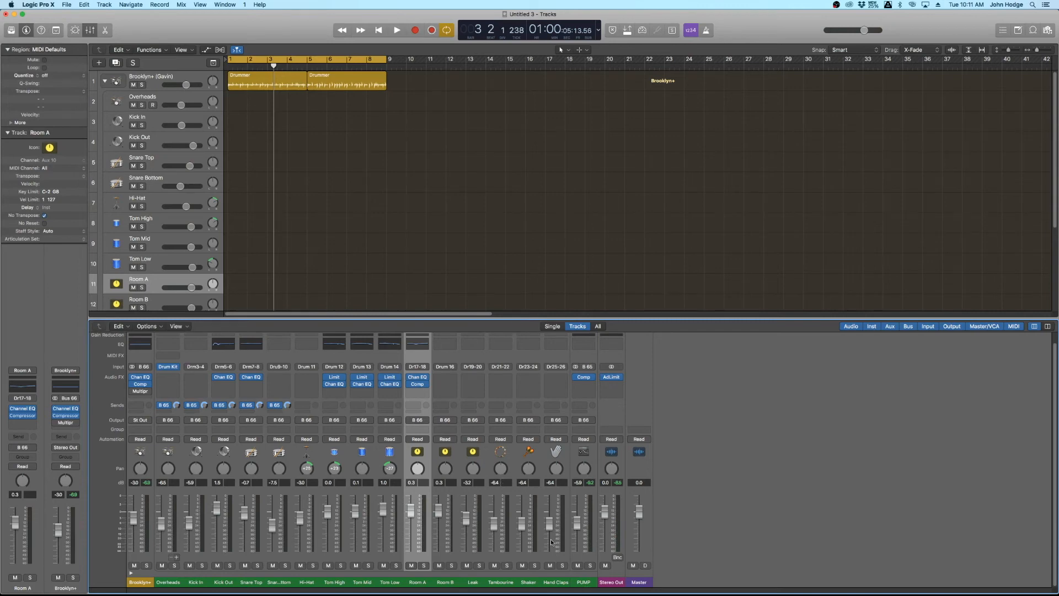
Step: Open the Compressor on the PUMP channel, examine its settings, and close it
scroll(541, 492, "up", 1)
left_click(586, 384)
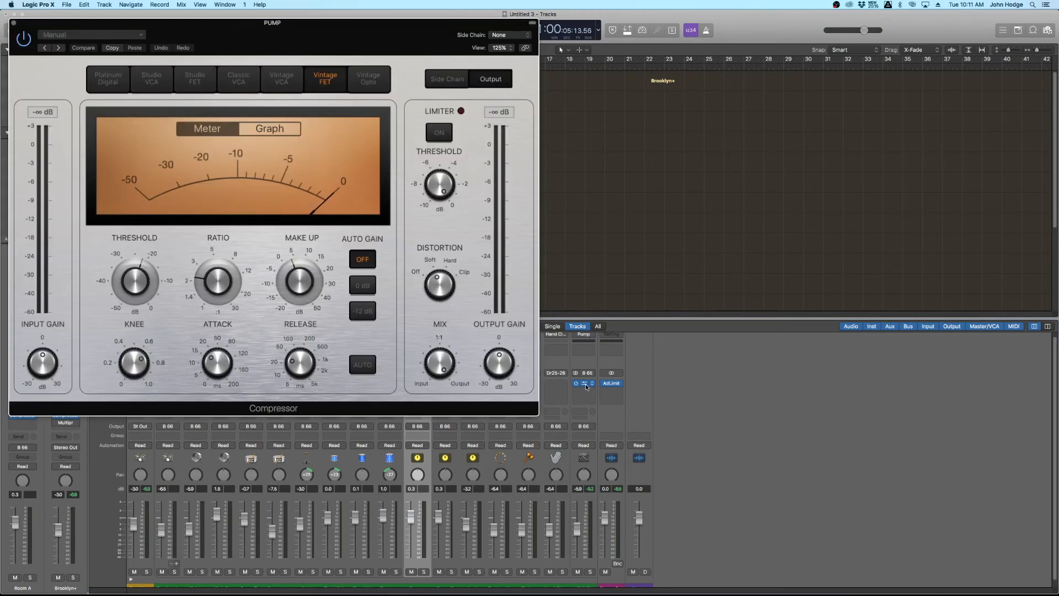
mouse_move(306, 300)
left_click(13, 25)
scroll(234, 451, "down", 1)
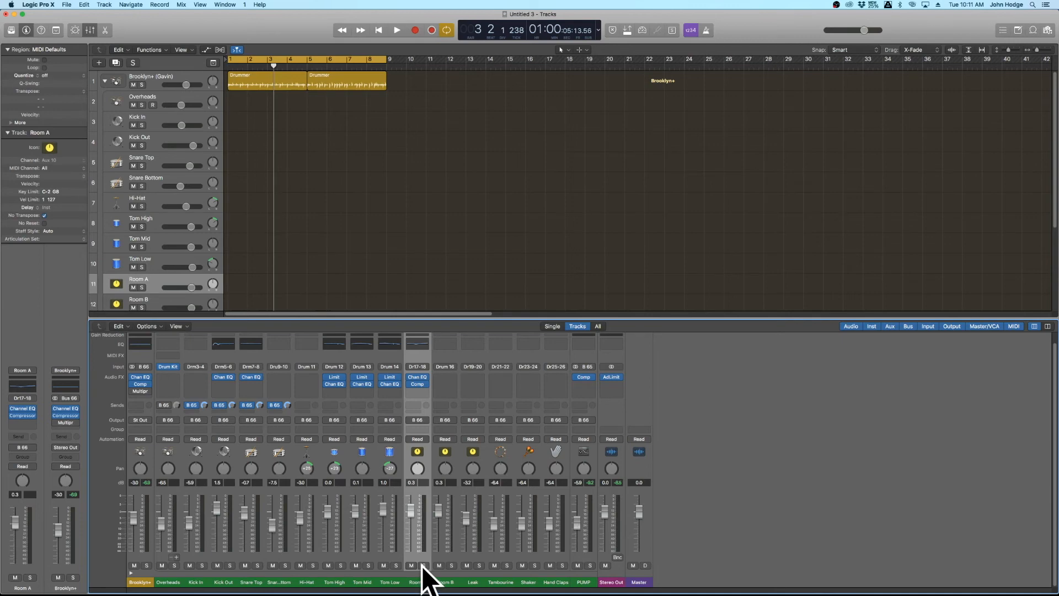
Step: While playing the kit, set the PUMP Compressor's threshold to about -40 dB, ratio to 3.2:1 and make-up gain to 9.5 dB
key("space")
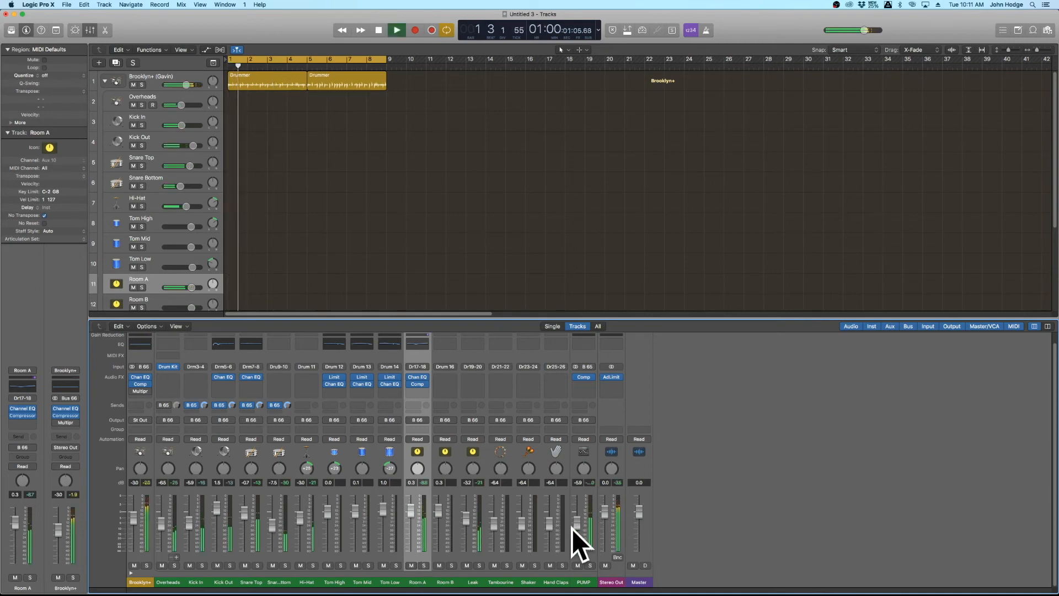
left_click(585, 378)
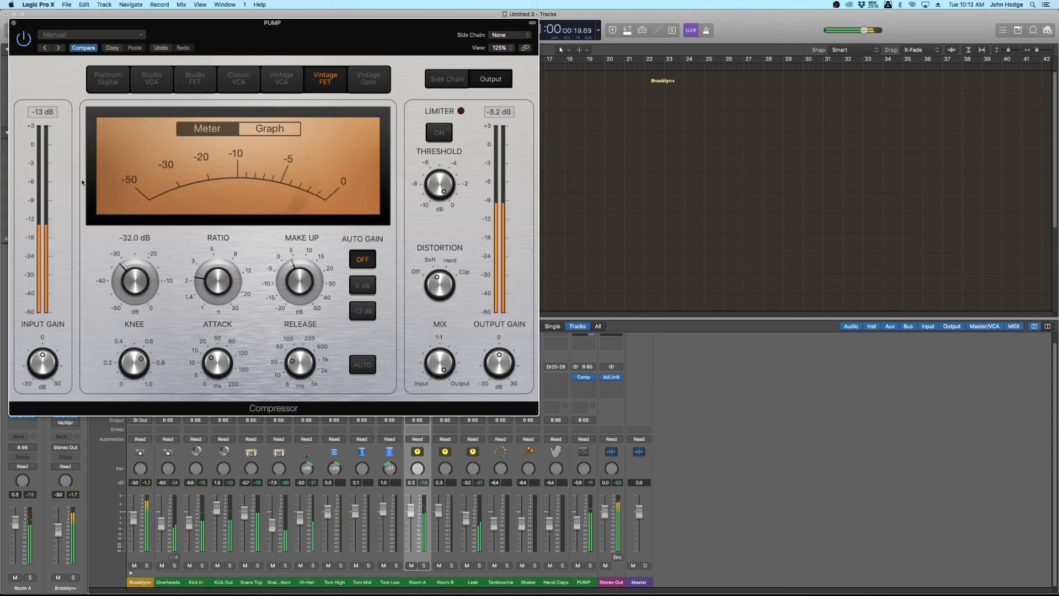
left_click_drag(127, 274, 127, 284)
left_click_drag(208, 290, 208, 280)
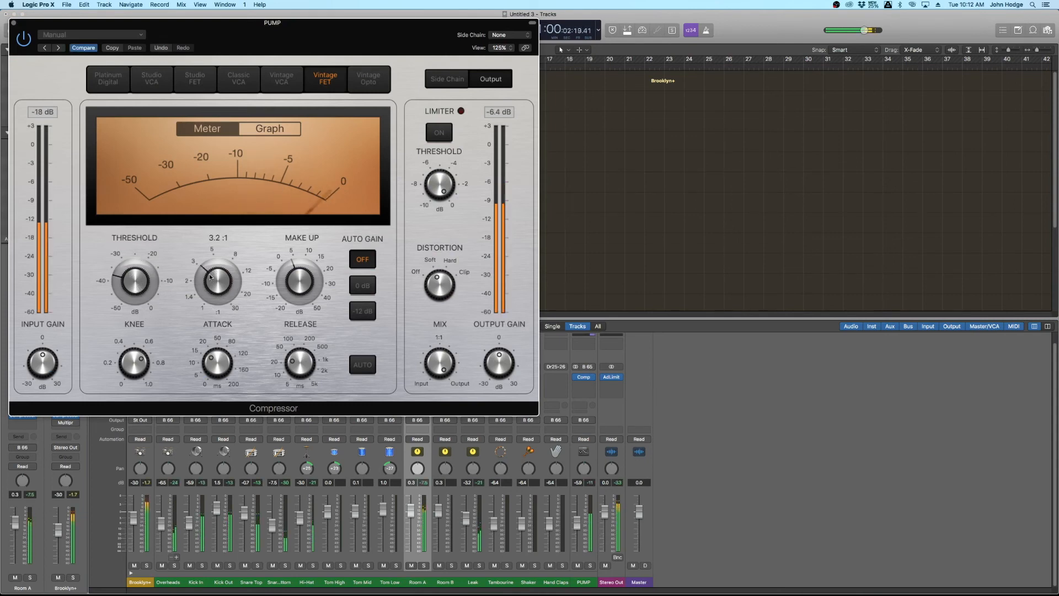
left_click_drag(300, 279, 299, 270)
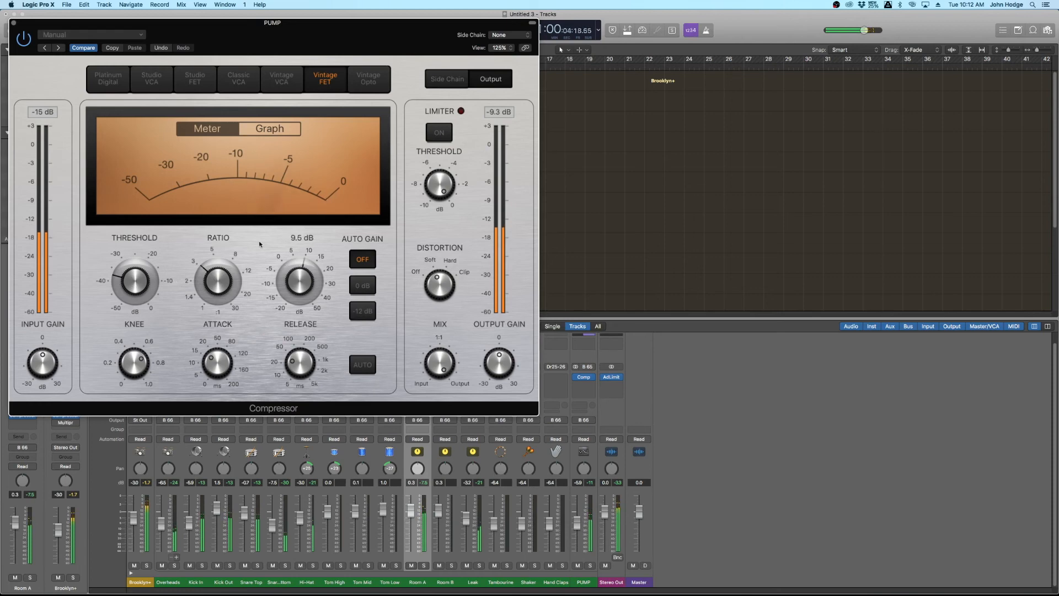
left_click(13, 23)
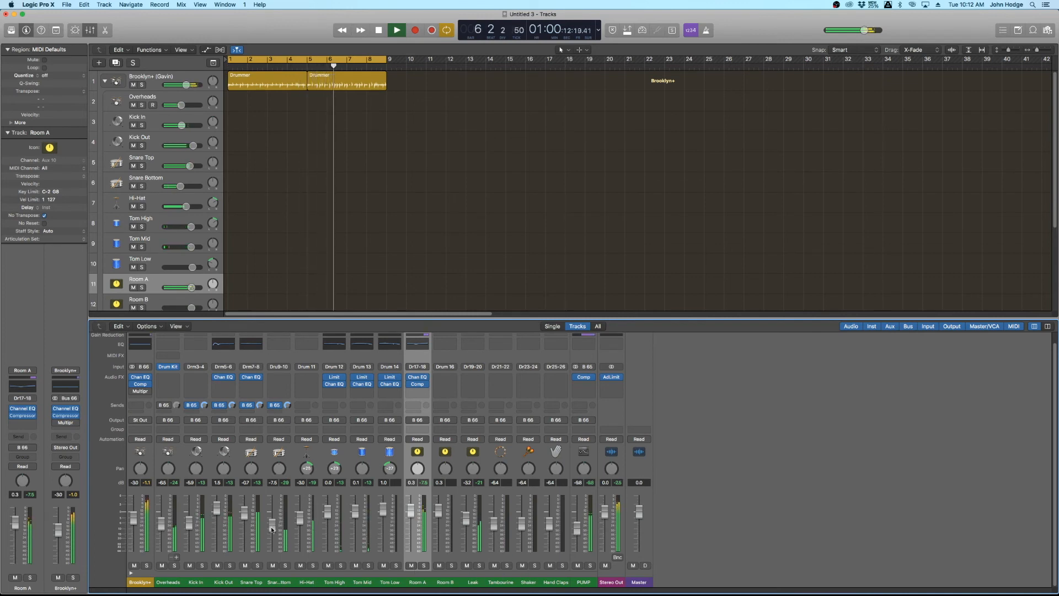
Step: Play the kit from the beginning, try the Snare Bottom fader at 6.0 dB, and settle it at about -5.8 dB
key("space")
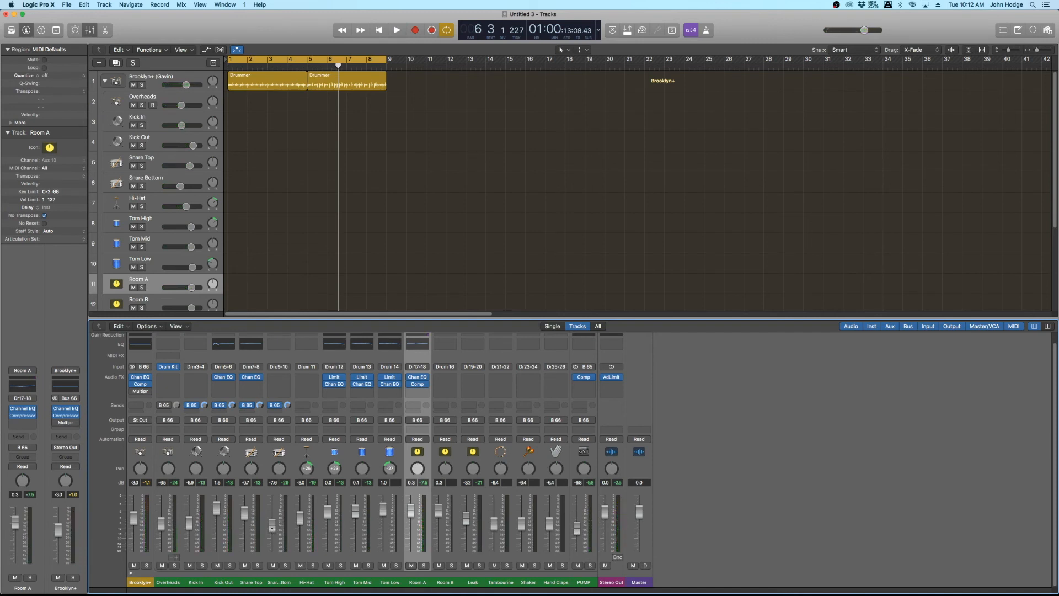
key("Return")
key("space")
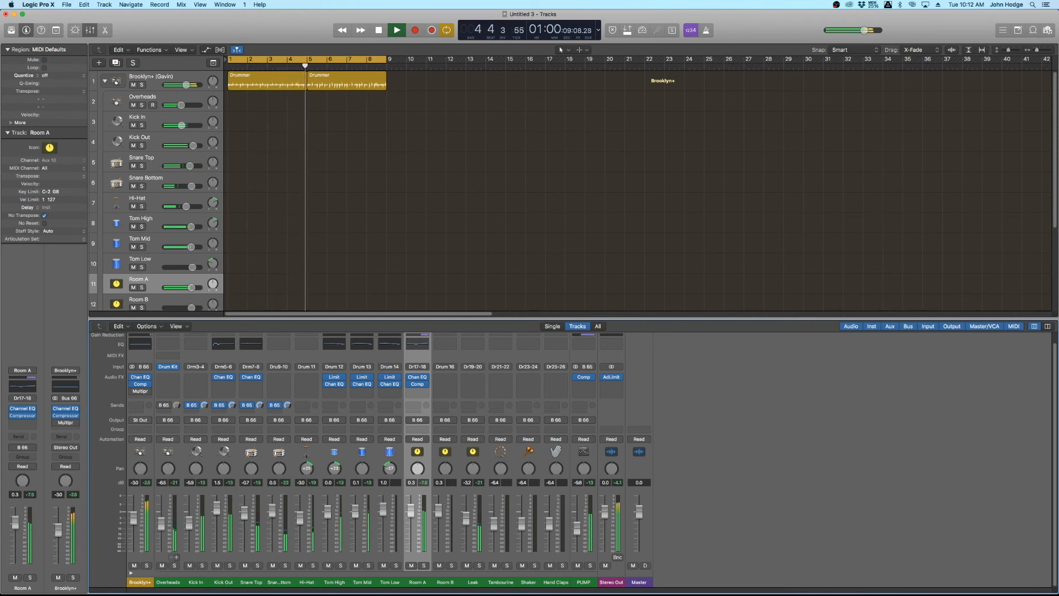
left_click_drag(272, 511, 273, 463)
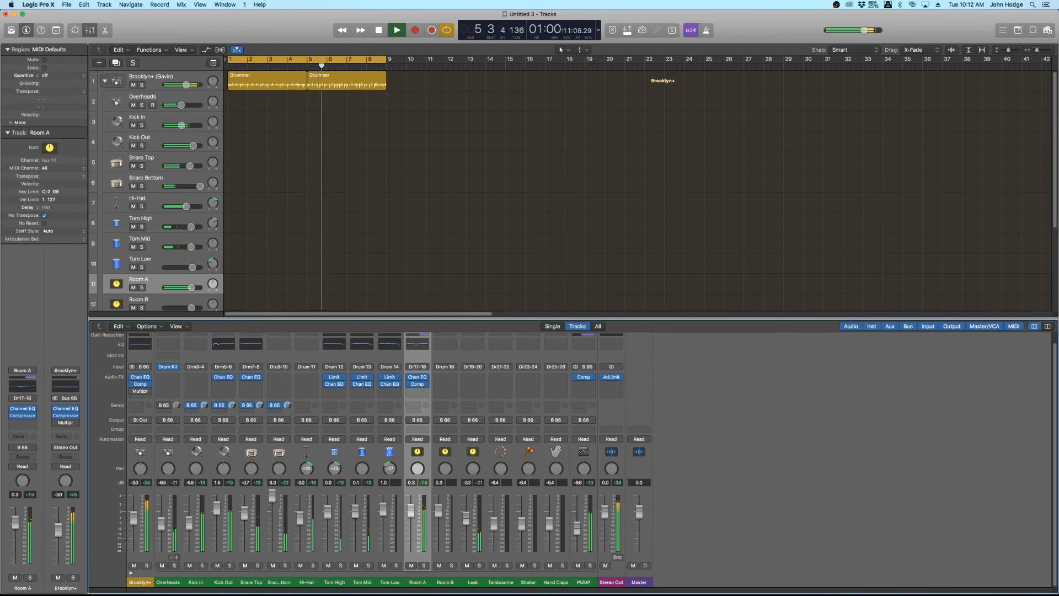
key("space")
left_click_drag(272, 495, 272, 521)
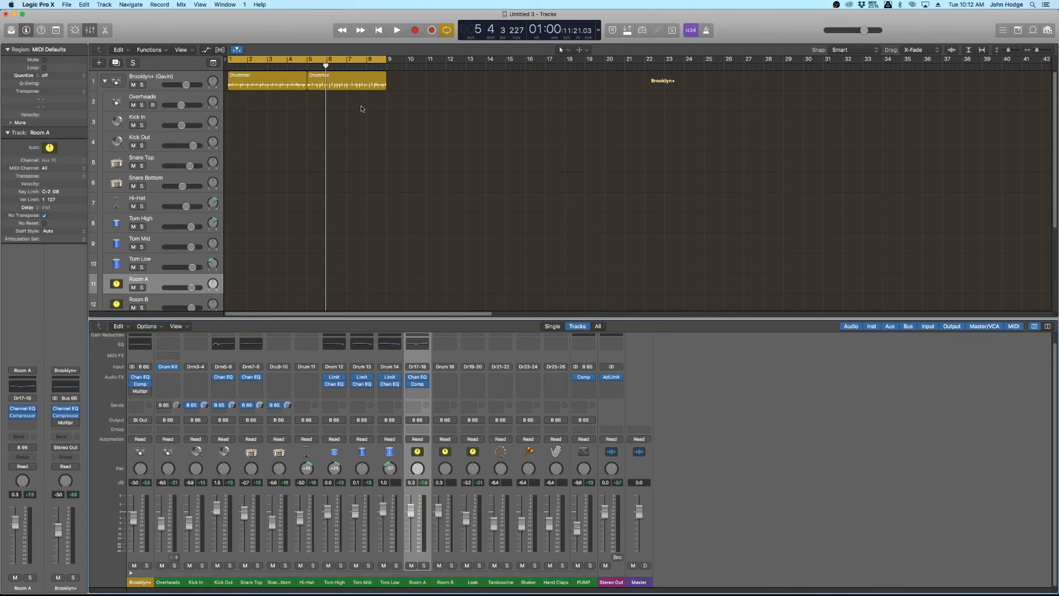
Step: Collapse the Brooklyn+ track stack to hide its individual drum channels
mouse_move(394, 85)
left_click(105, 81)
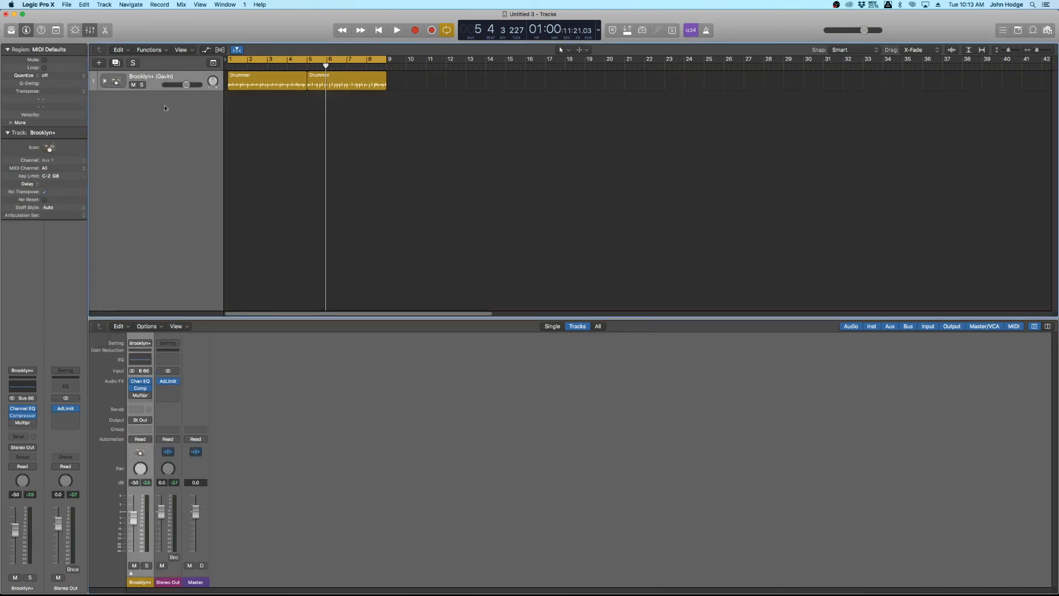